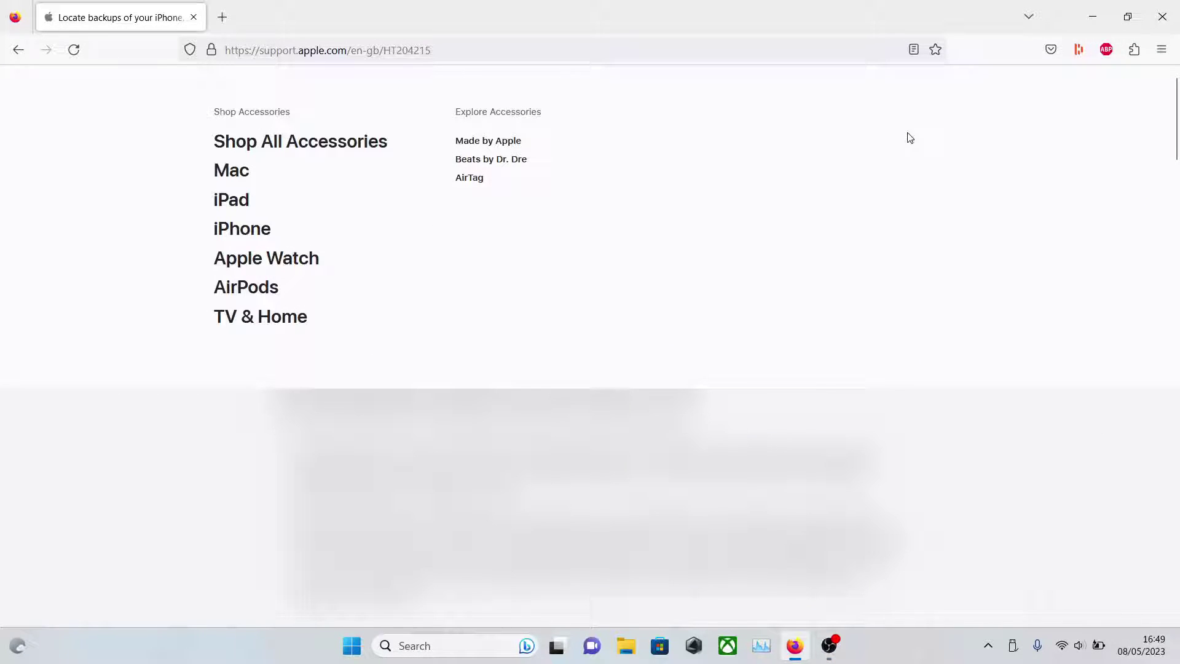
Scroll to the article's 'Search for the backup folder on Windows 8 or 10' section
scroll(556, 485, down, 4)
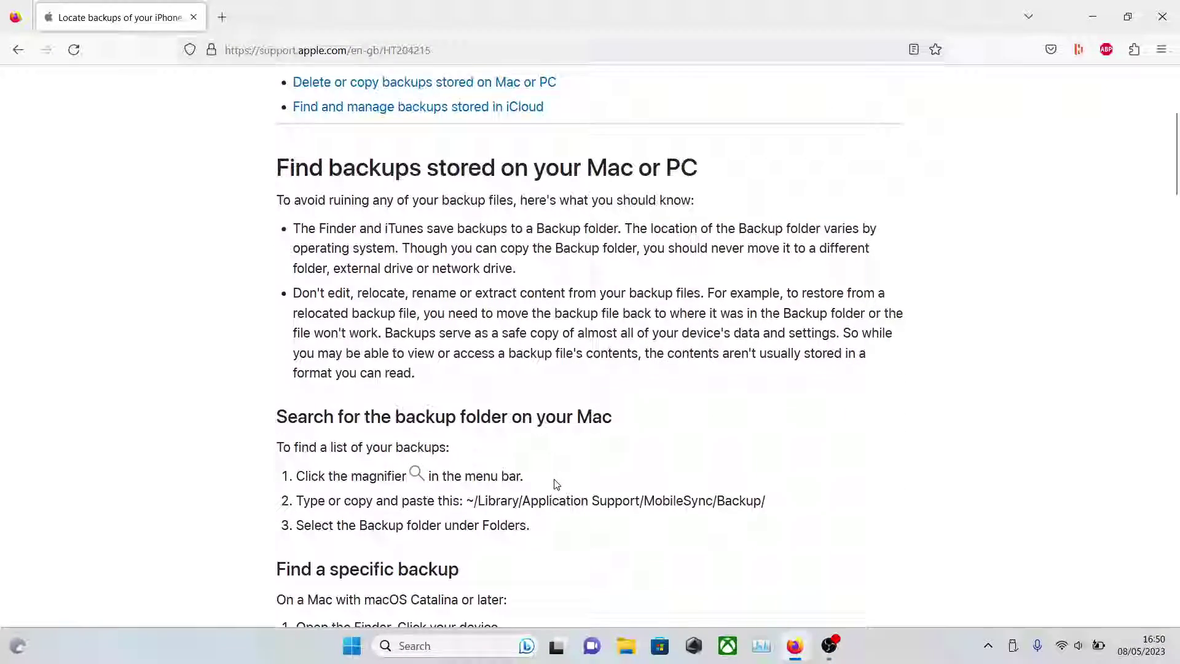
scroll(557, 485, down, 9)
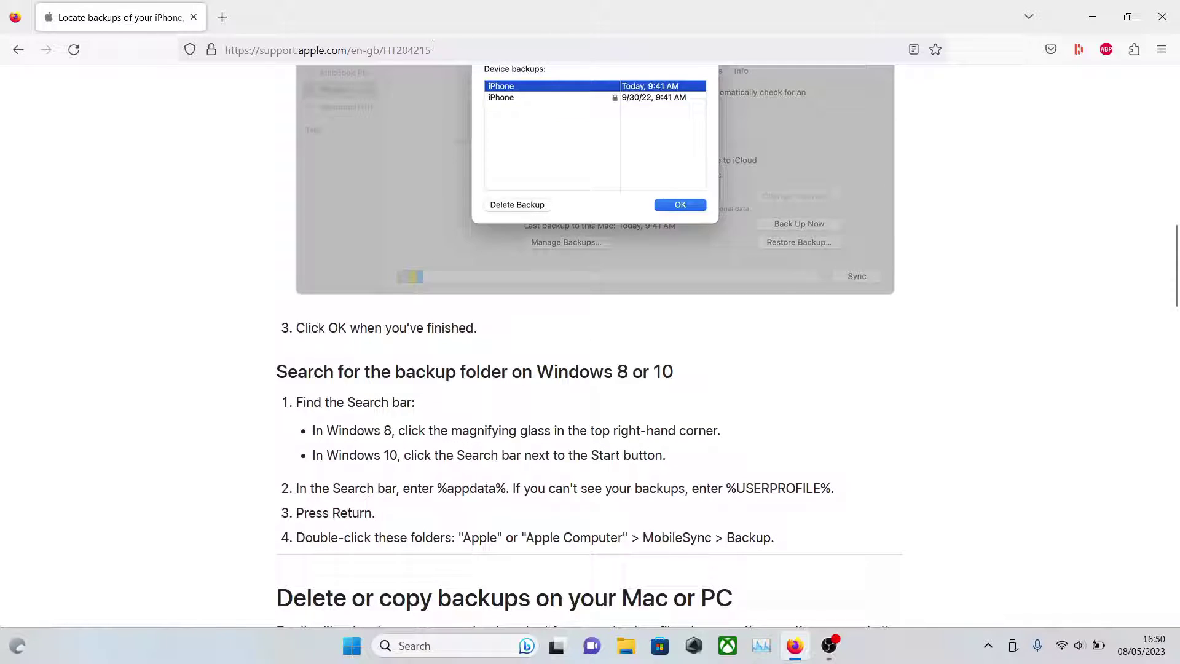
scroll(534, 304, down, 3)
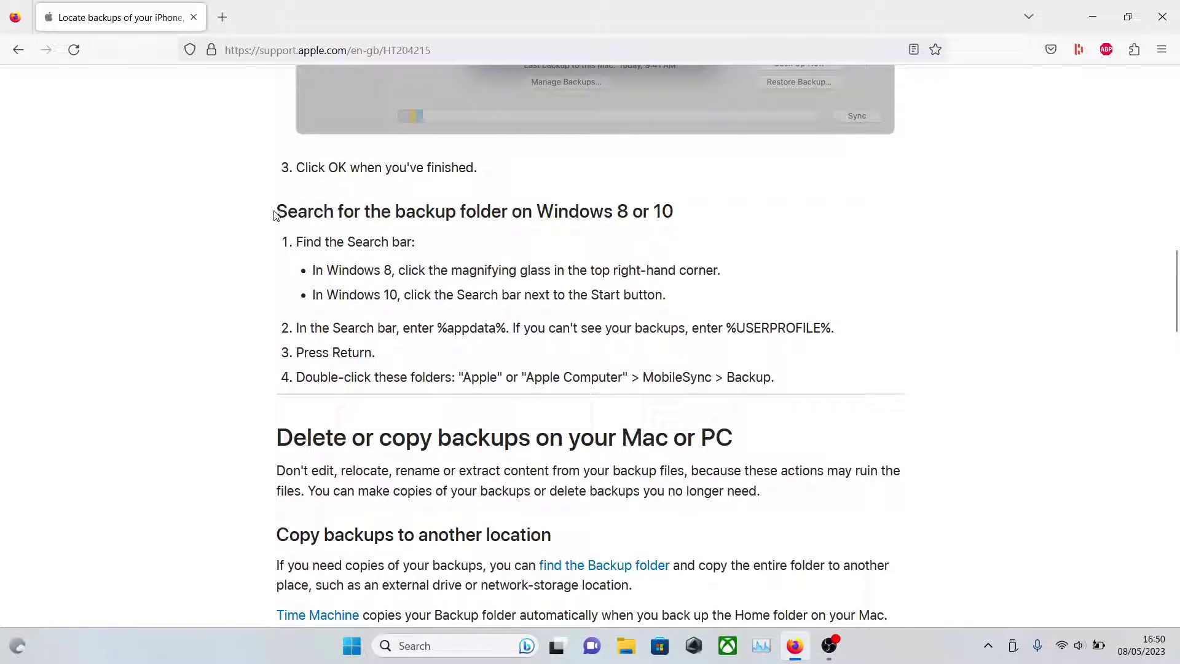
drag(275, 214, 533, 206)
click(533, 206)
scroll(477, 267, up, 1)
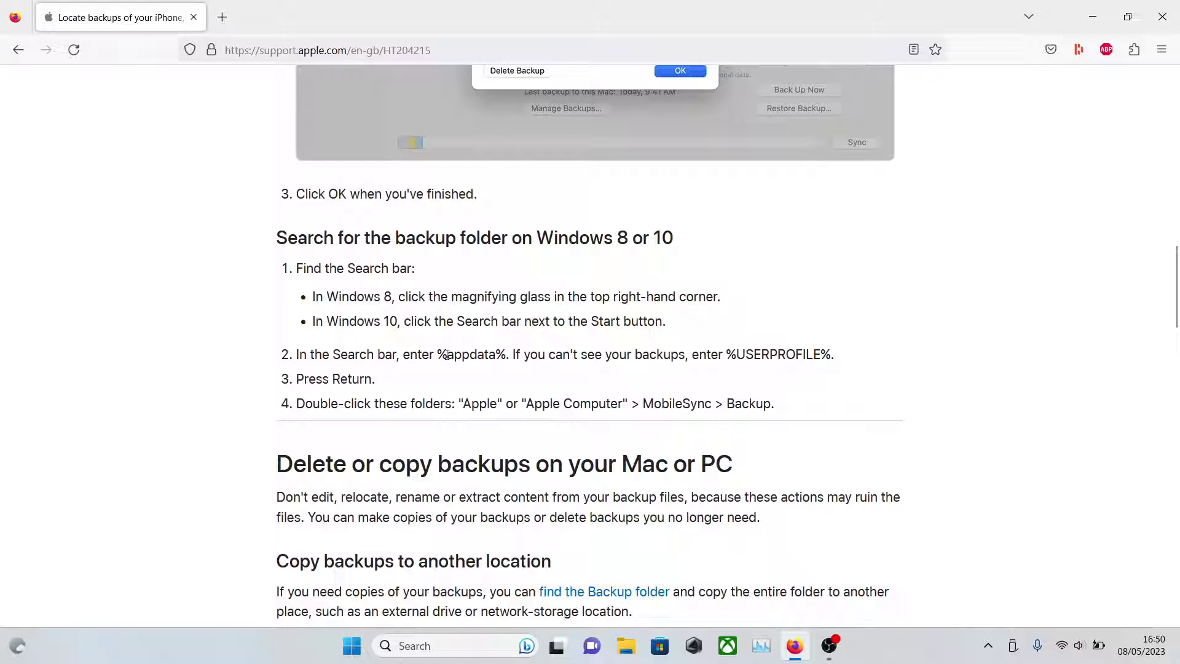
Copy the %appdata% text from step 2 of those instructions
drag(438, 354, 505, 355)
right_click(479, 356)
click(517, 379)
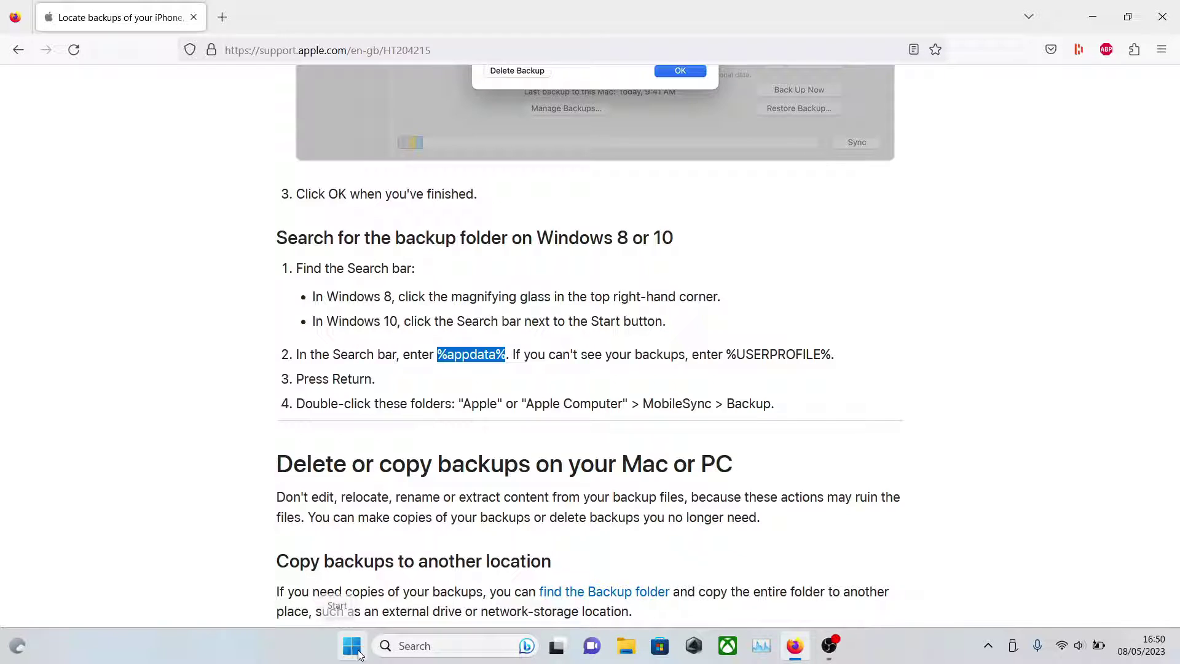
Paste %appdata% into Windows Search and open the Roaming folder result
click(426, 645)
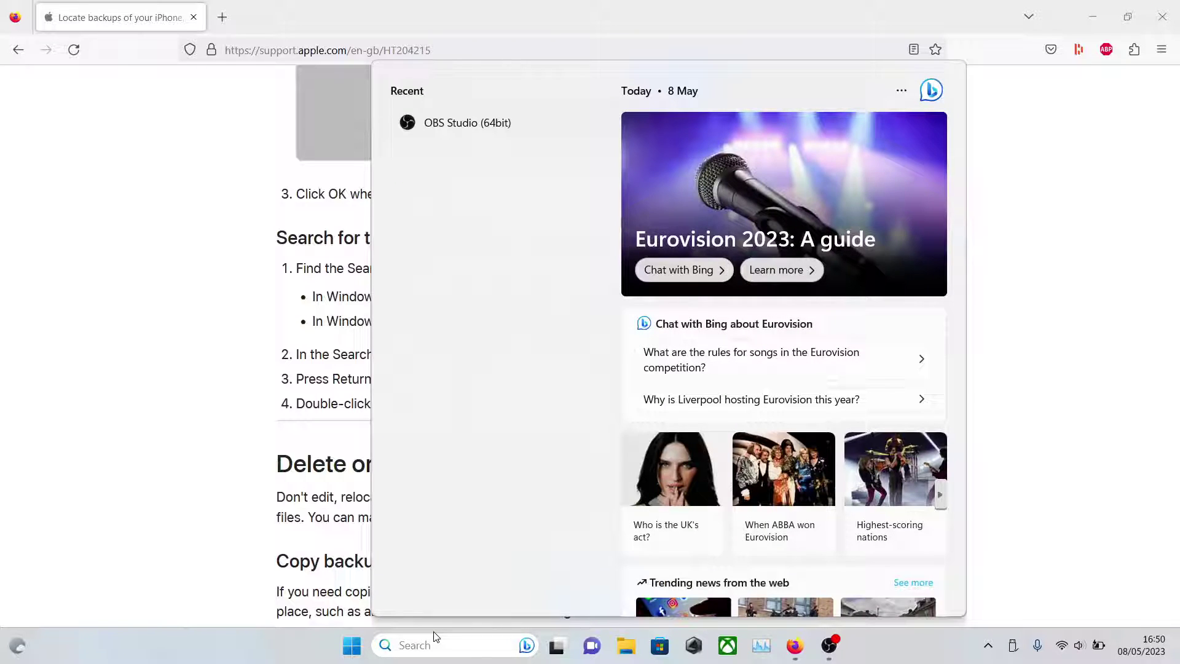
key(ctrl+v)
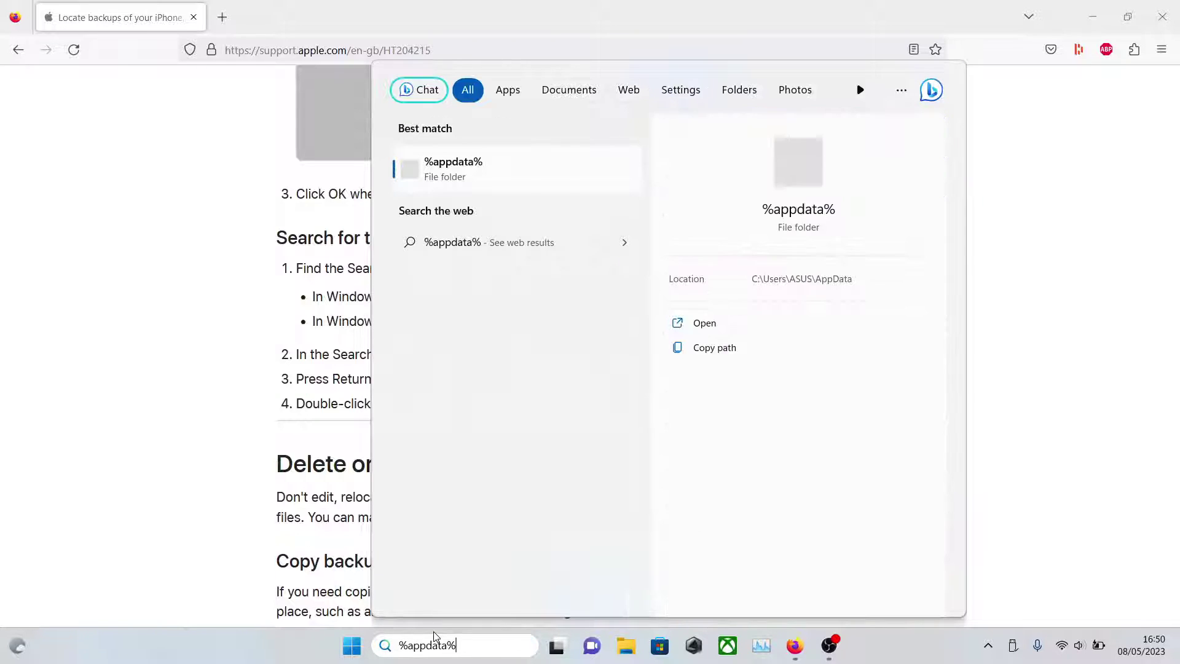
click(477, 174)
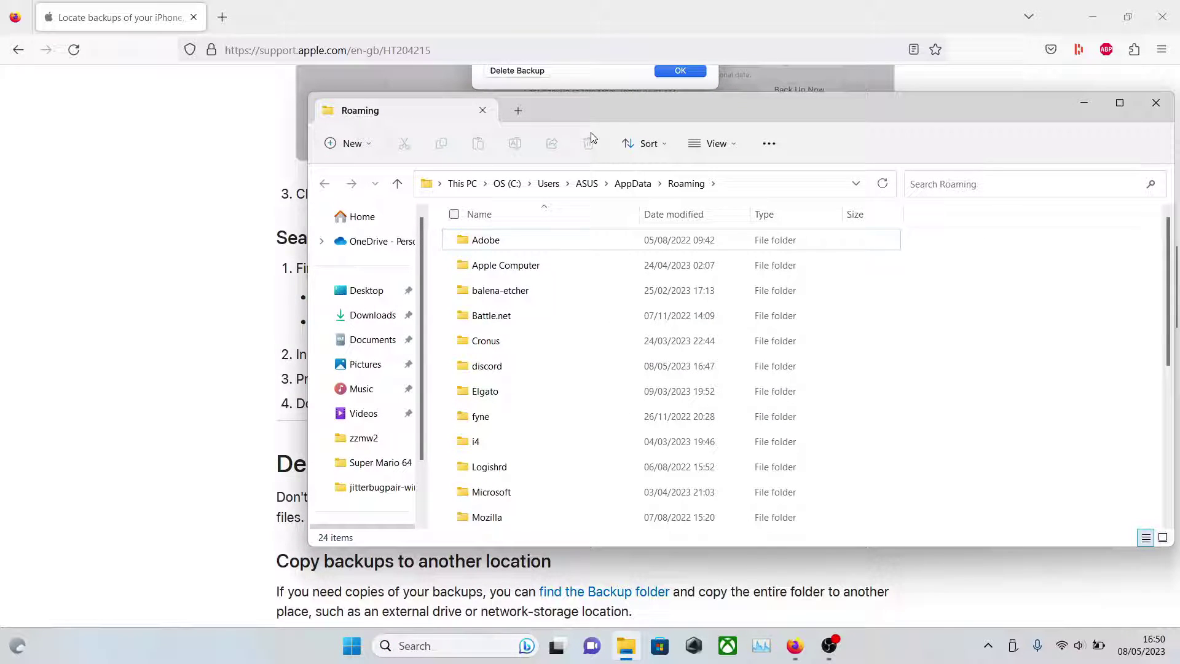
Place the Roaming folder window on the right and the restored Firefox window on the left
drag(568, 110, 891, 111)
click(1177, 206)
click(1178, 205)
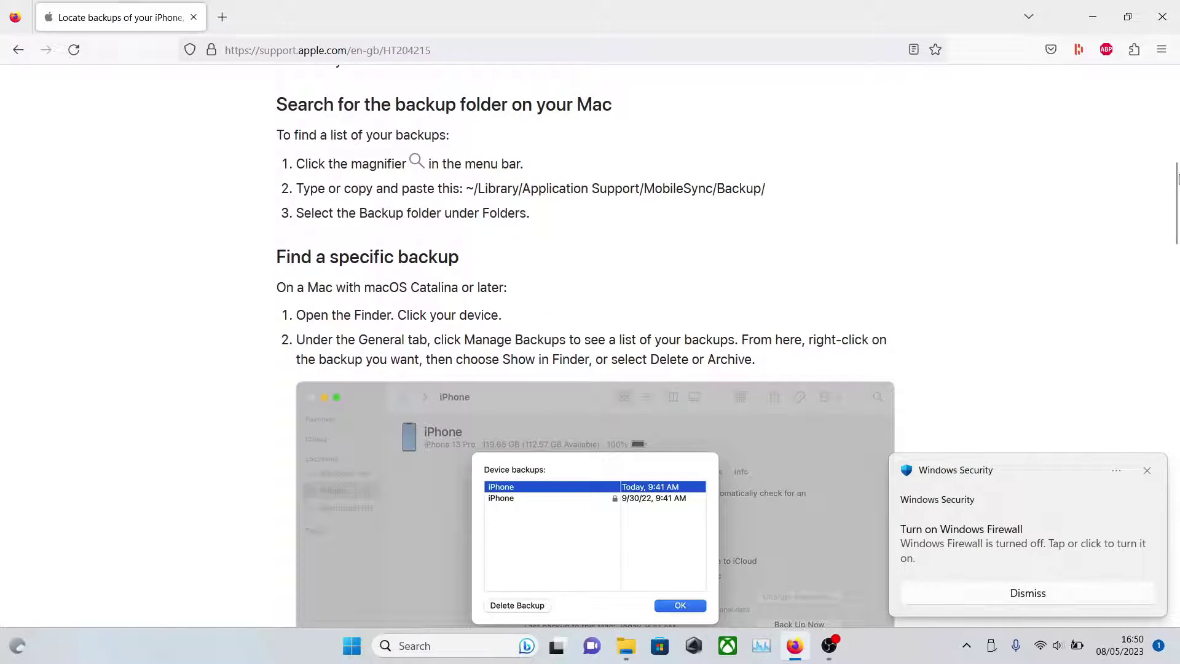
scroll(1175, 211, down, 5)
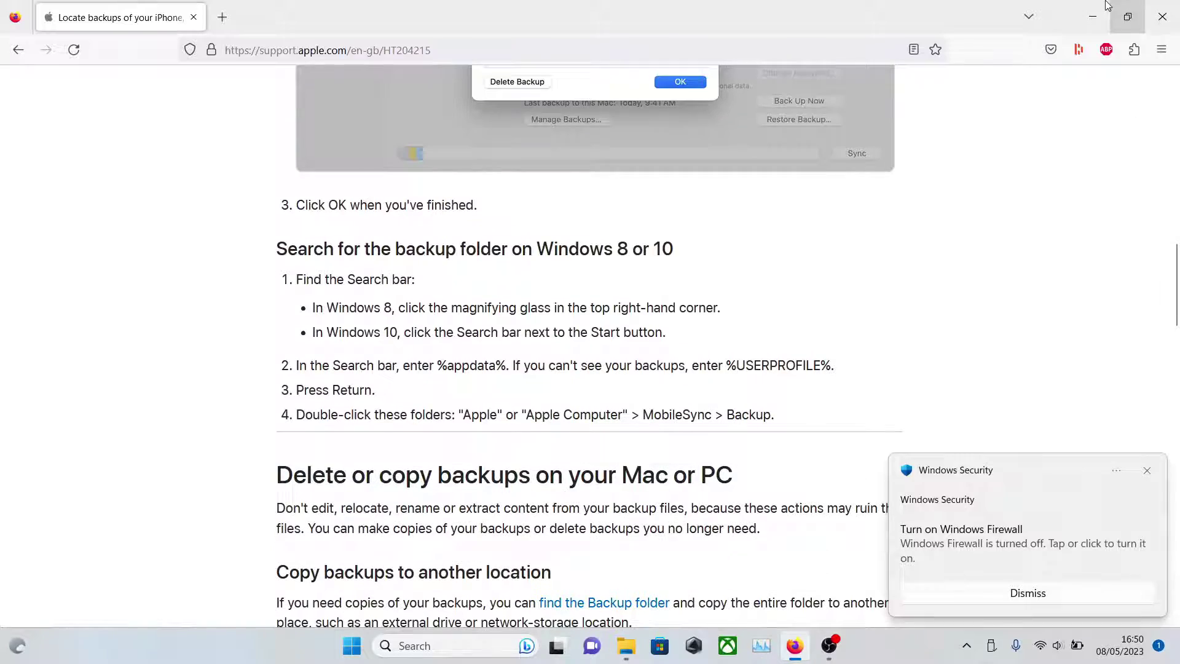
click(1127, 17)
drag(804, 86, 351, 101)
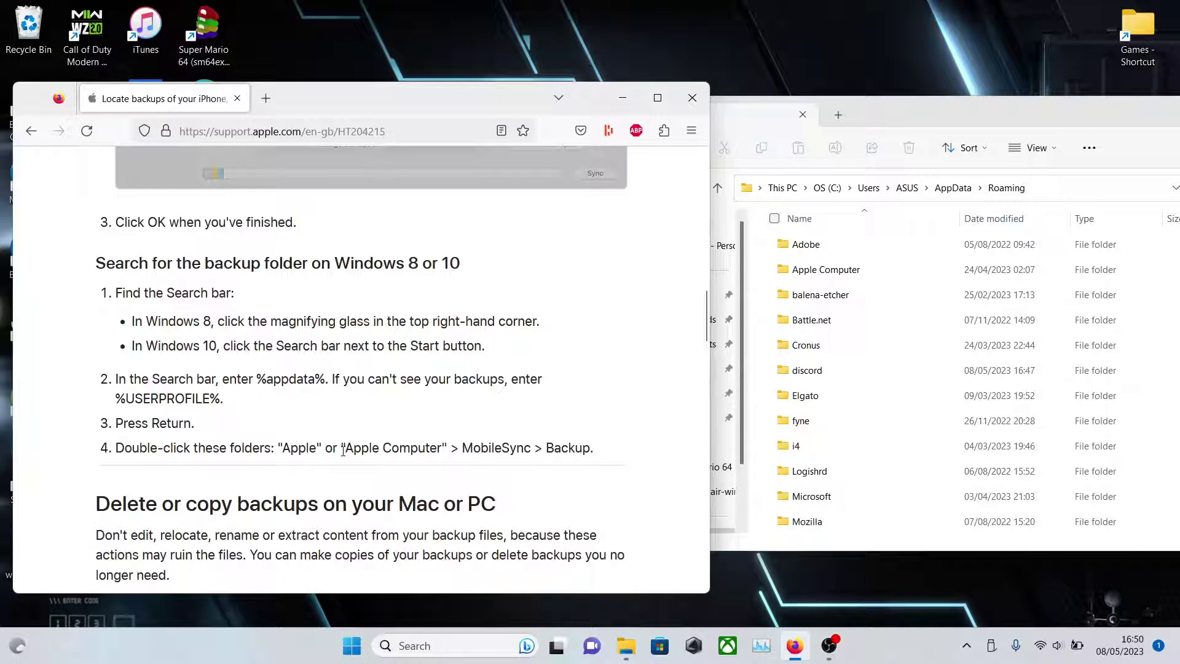
Highlight 'Apple Computer' in step 4 of the article and select that folder in Roaming
drag(348, 448, 437, 449)
click(831, 274)
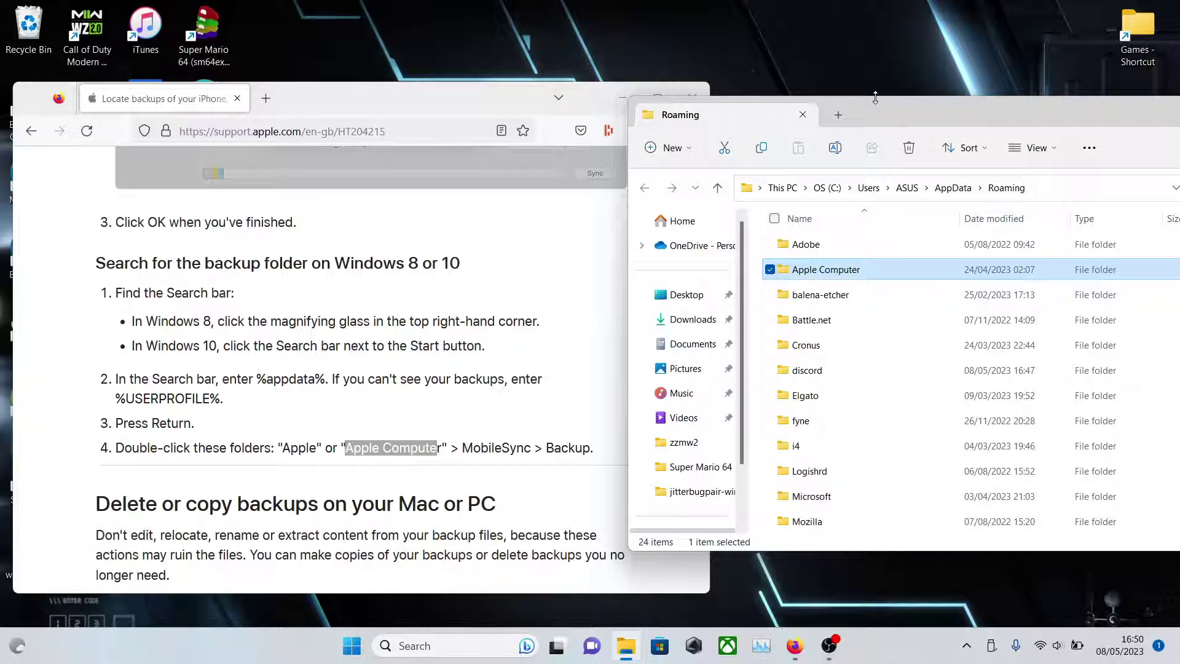
drag(881, 114, 791, 116)
scroll(791, 344, down, 4)
scroll(784, 341, up, 4)
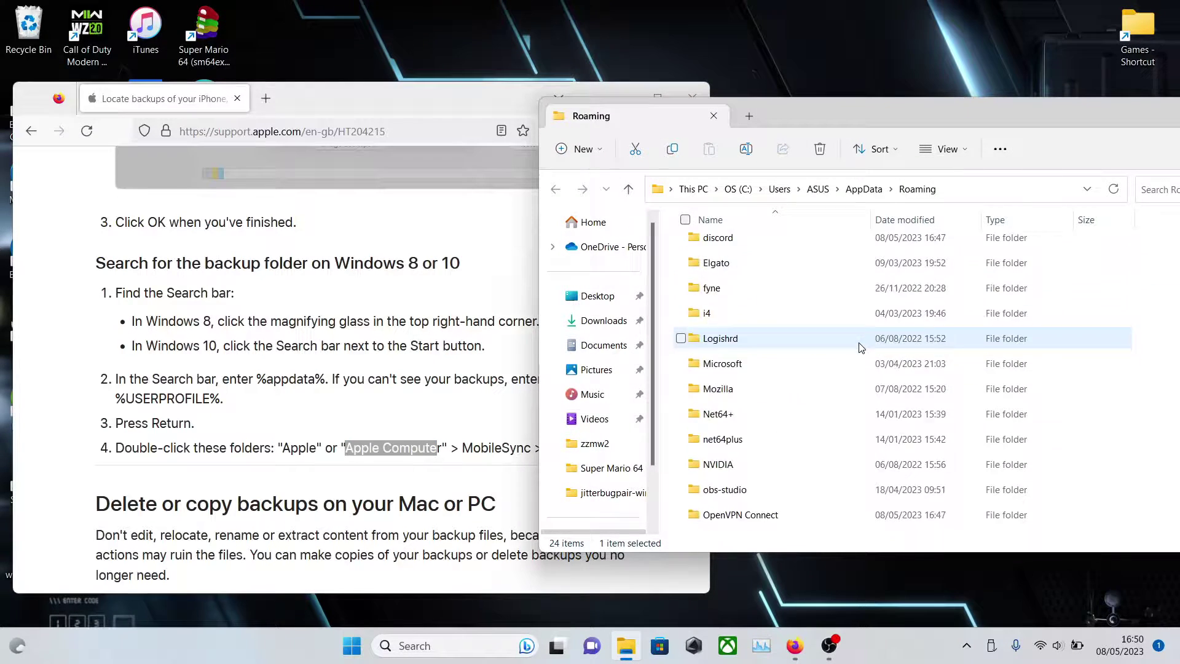
click(357, 394)
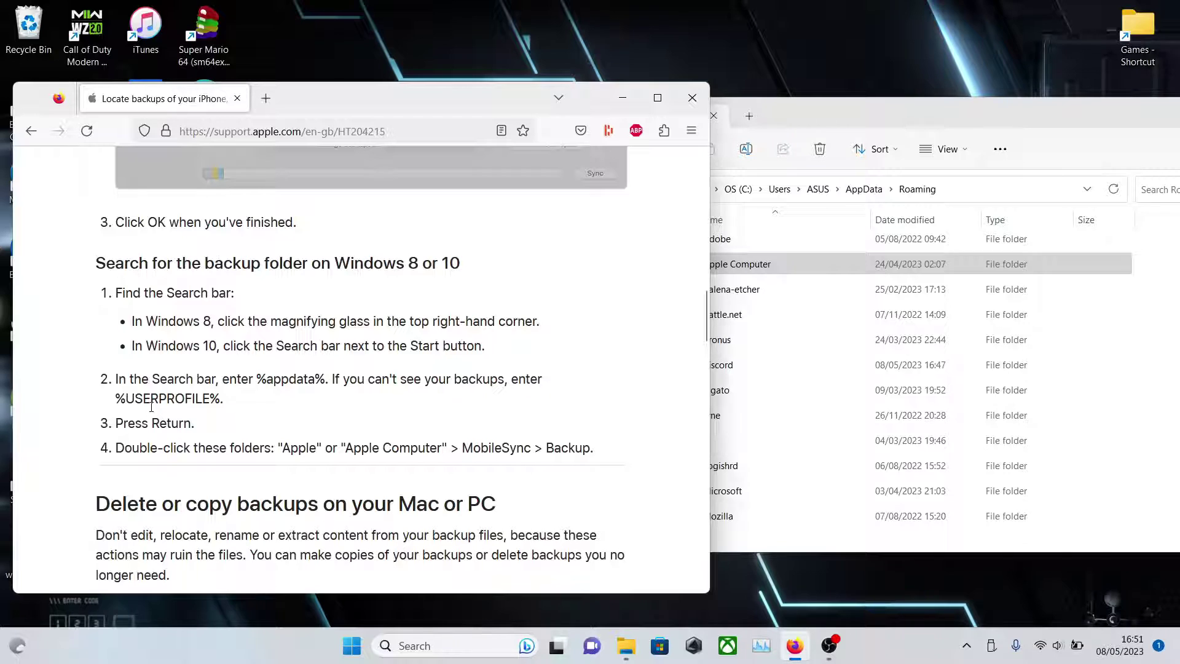
click(745, 268)
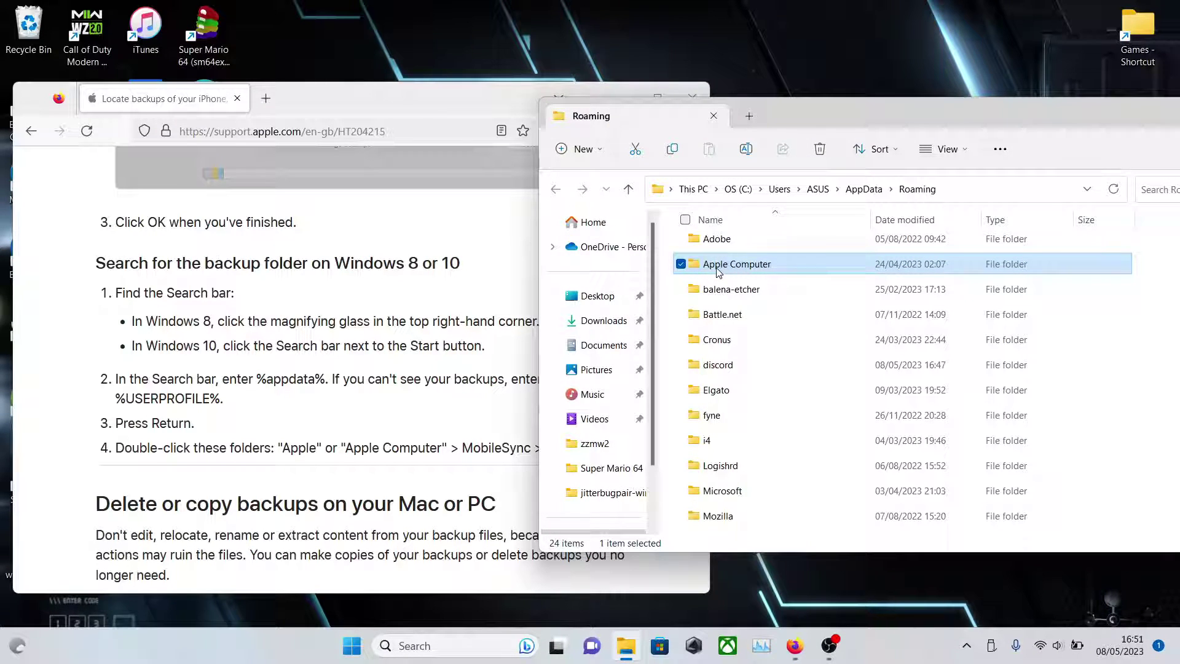
Open Apple Computer > MobileSync > Backup and shift the Explorer window further left
double_click(774, 266)
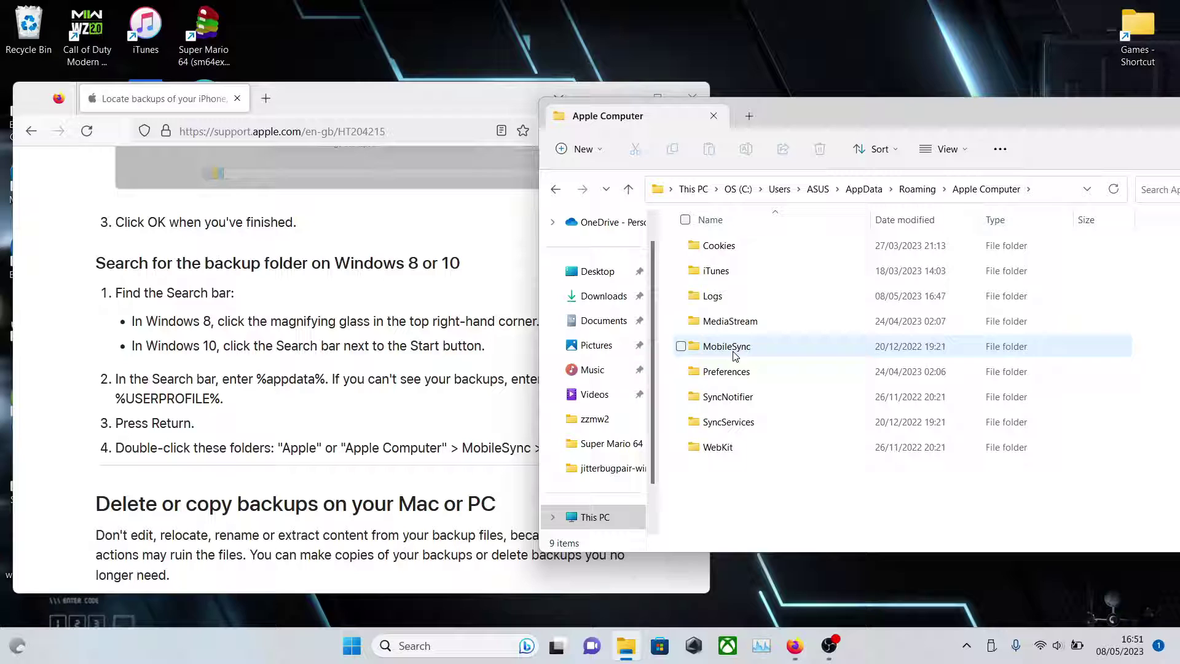
double_click(765, 355)
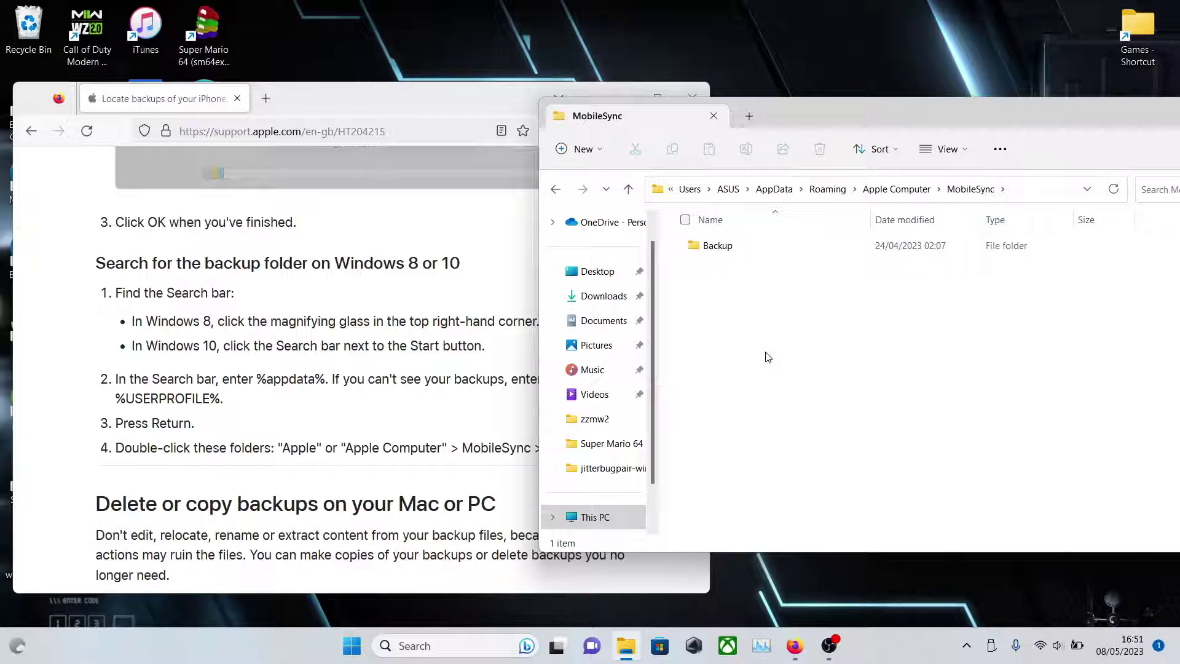
double_click(746, 255)
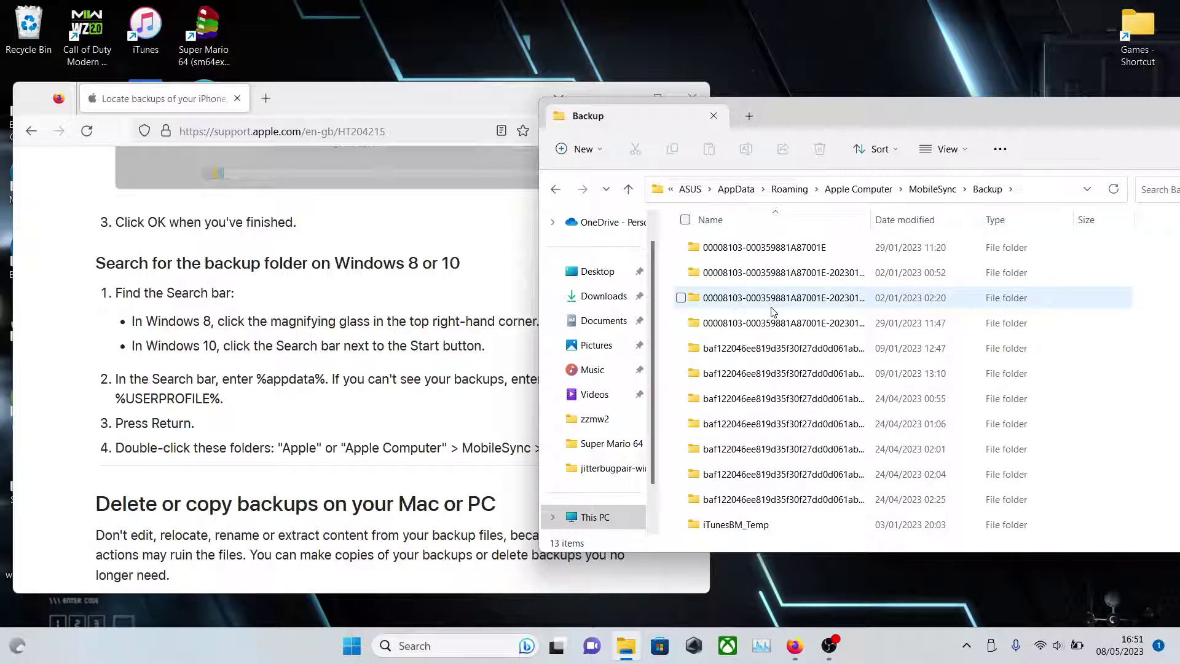
drag(830, 120, 636, 123)
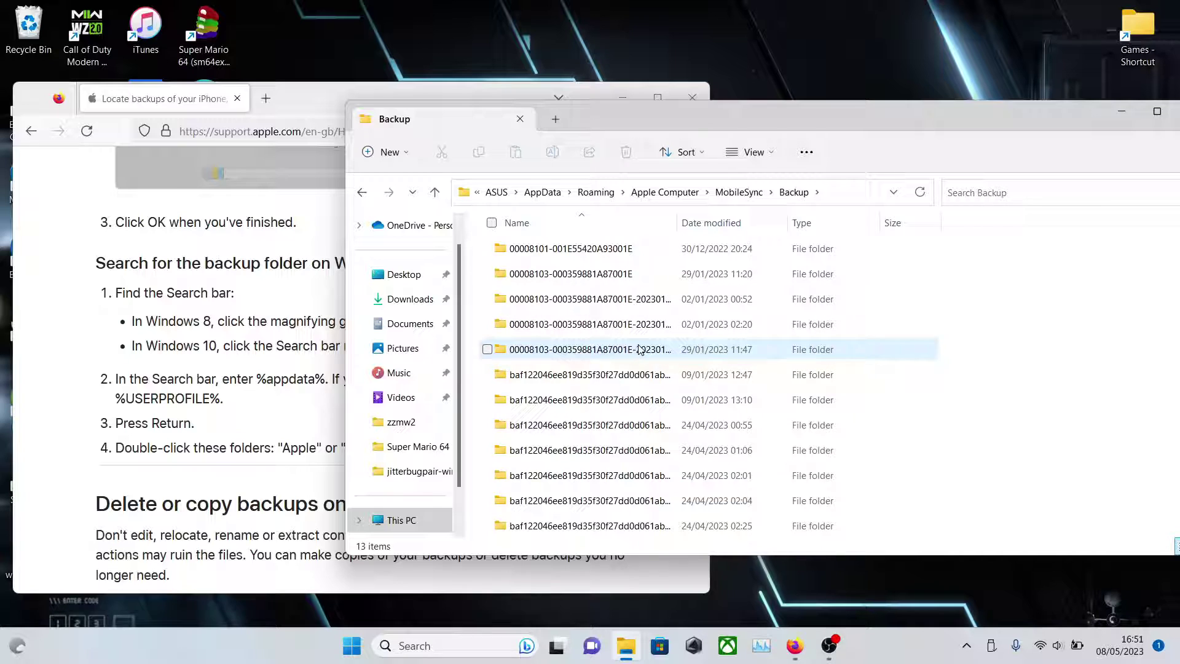
mouse_move(643, 350)
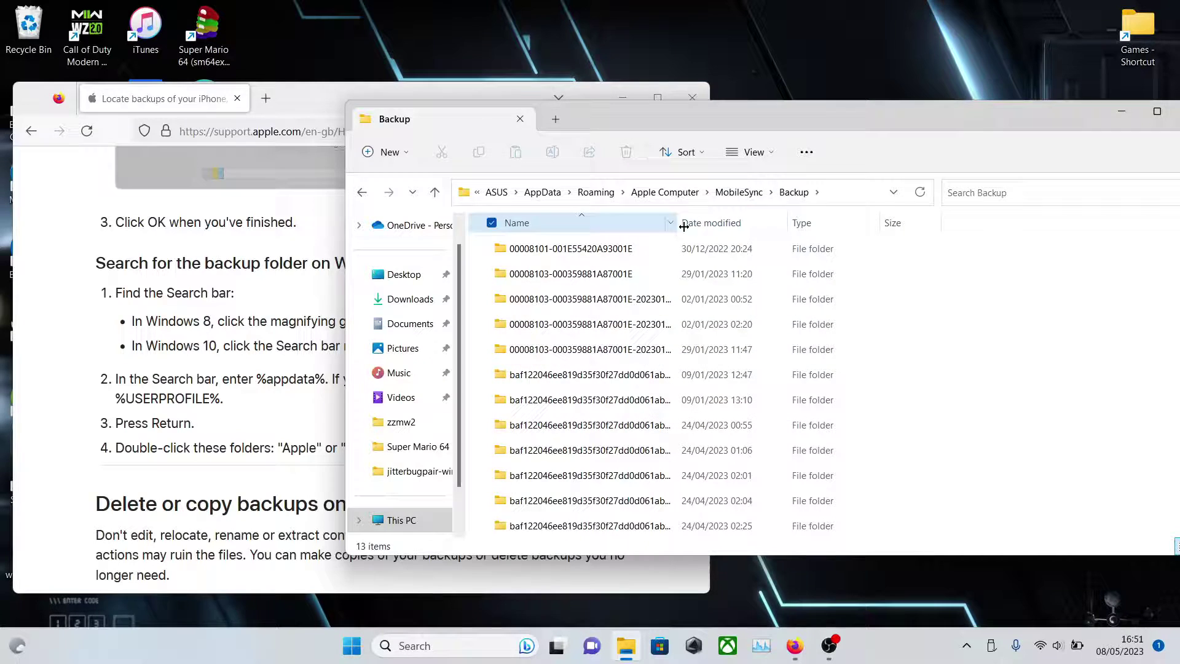
Sort the backups by Date modified and open the newest backup folder, from 24/04/2023
click(717, 232)
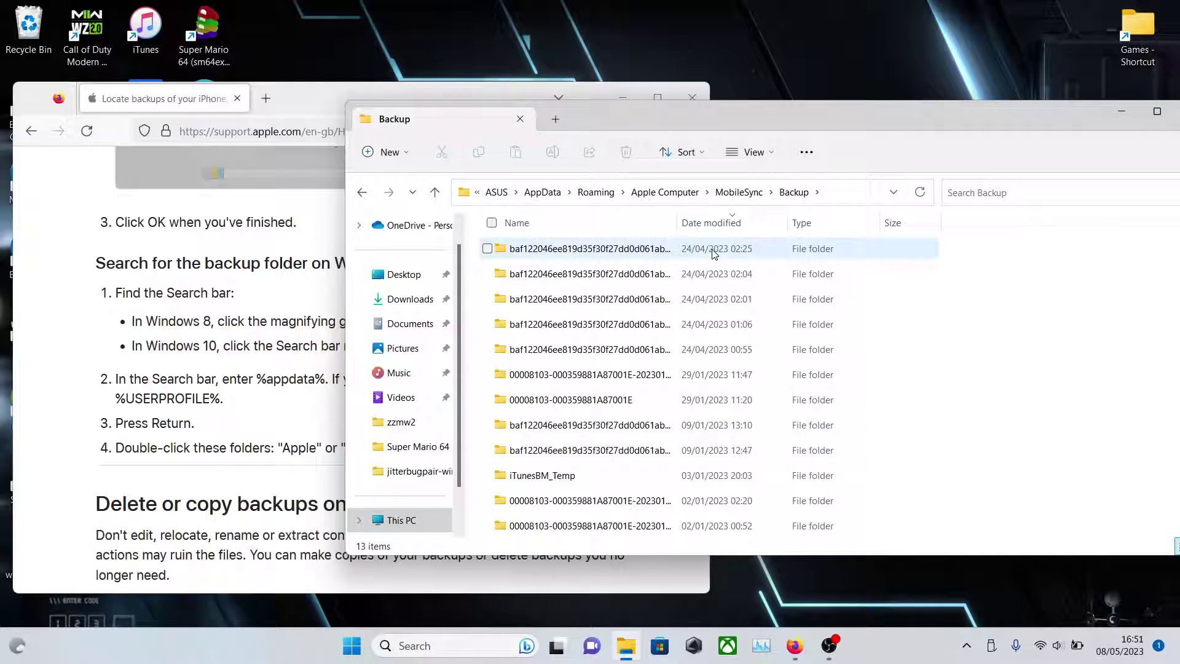
double_click(594, 252)
scroll(640, 421, down, 3)
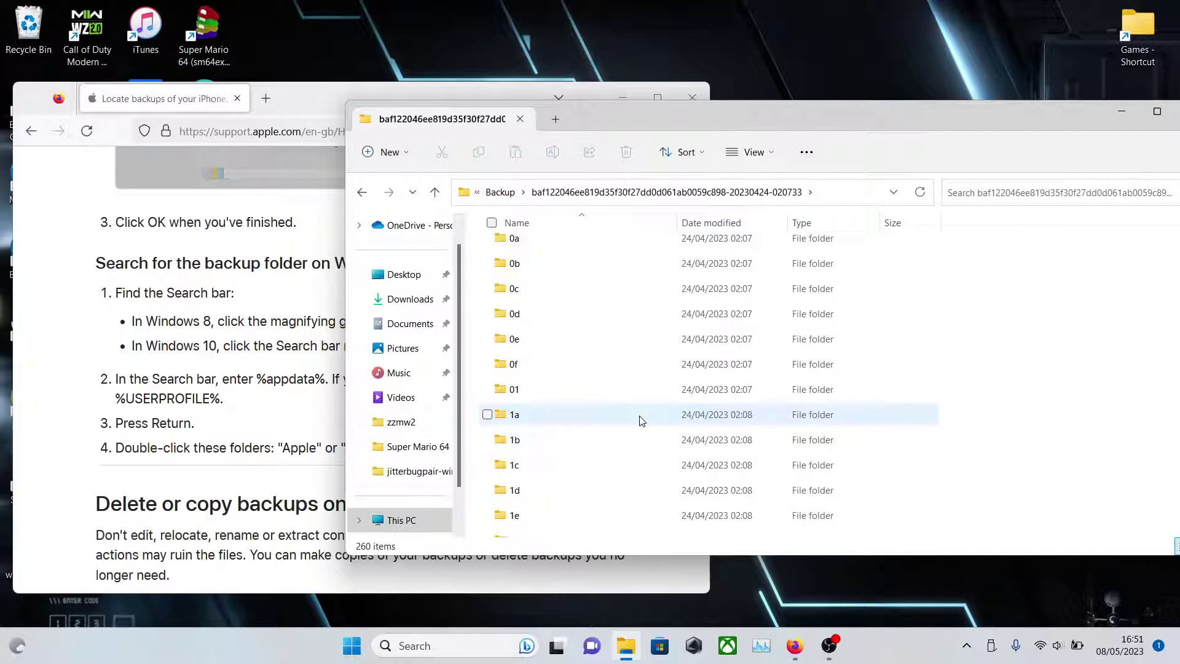
scroll(641, 421, down, 20)
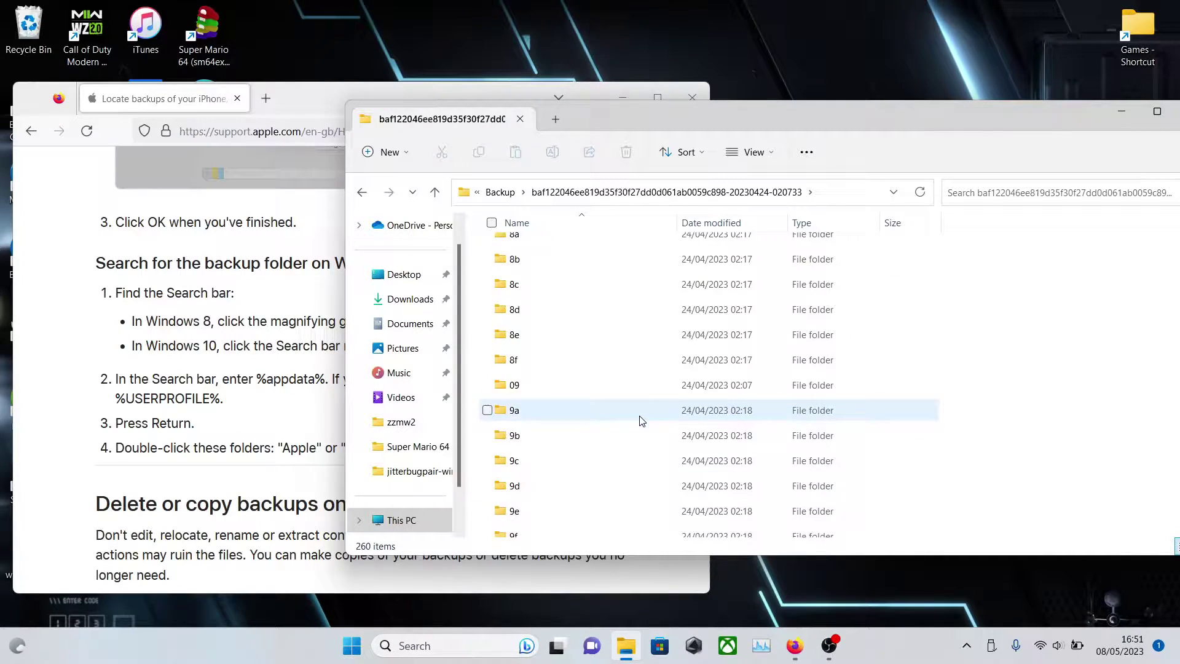
scroll(641, 420, down, 20)
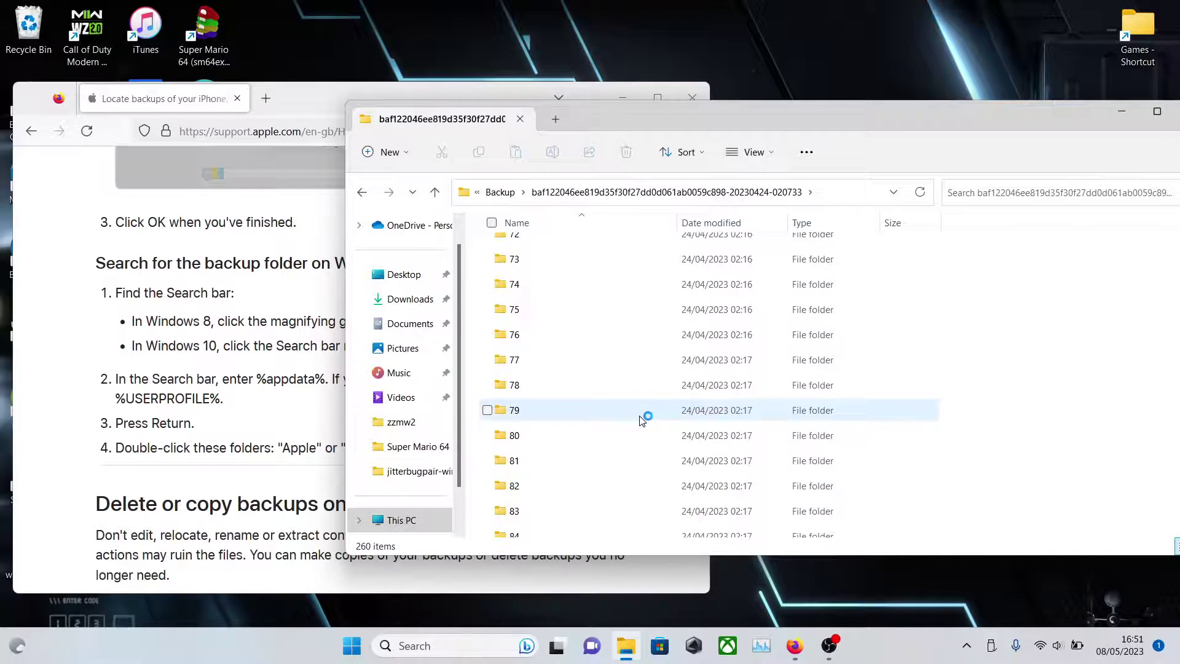
scroll(640, 417, down, 20)
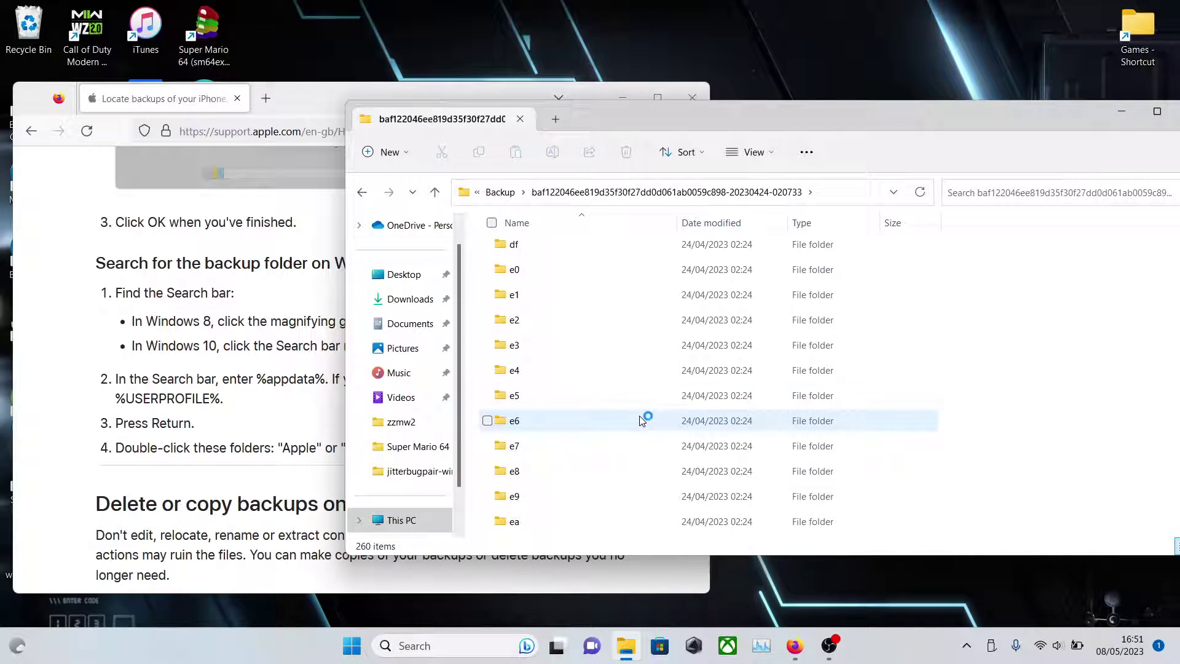
scroll(640, 416, down, 2)
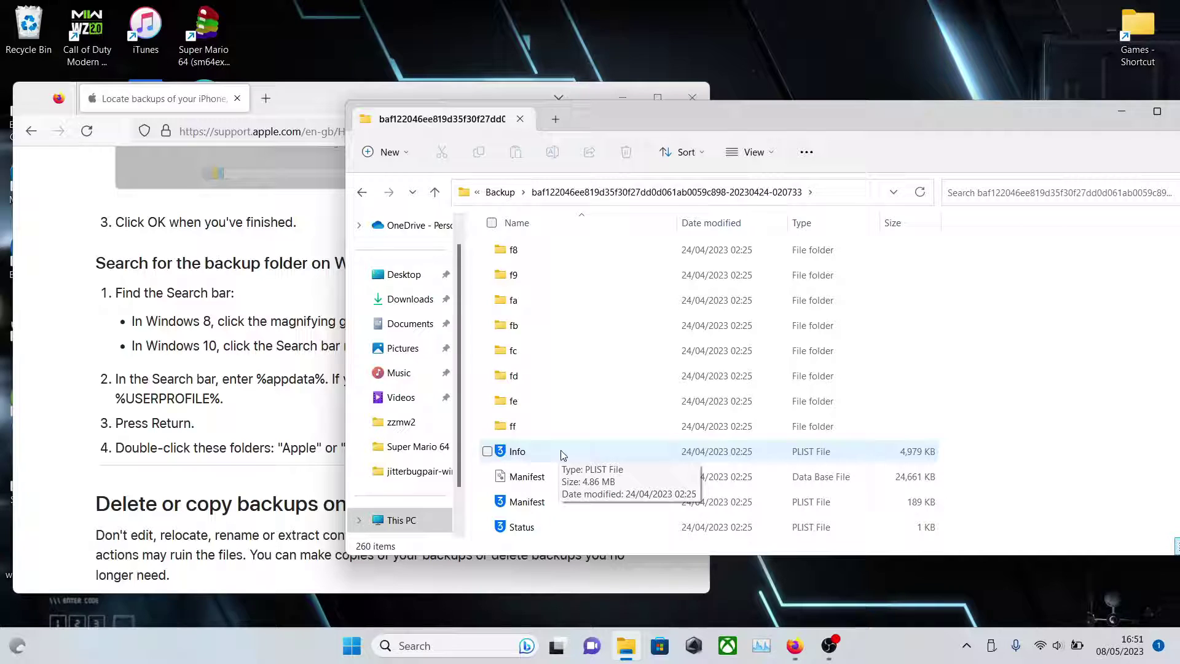
Show the Open with choices for the Info file at the end of the list
click(591, 451)
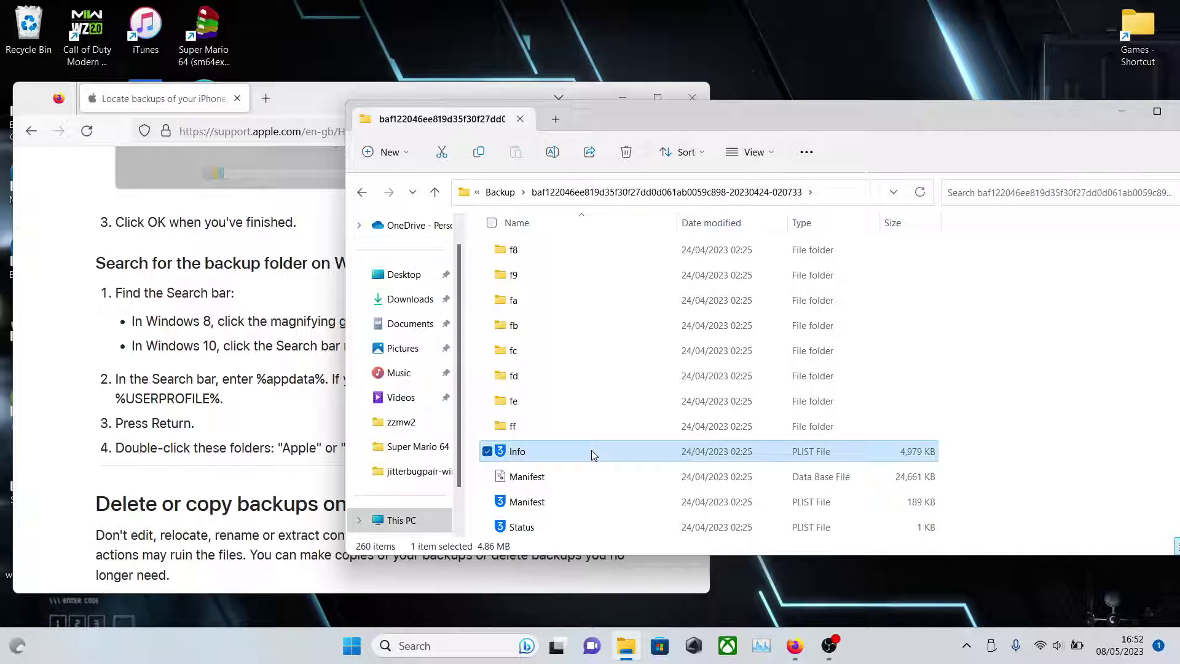
right_click(591, 452)
mouse_move(696, 313)
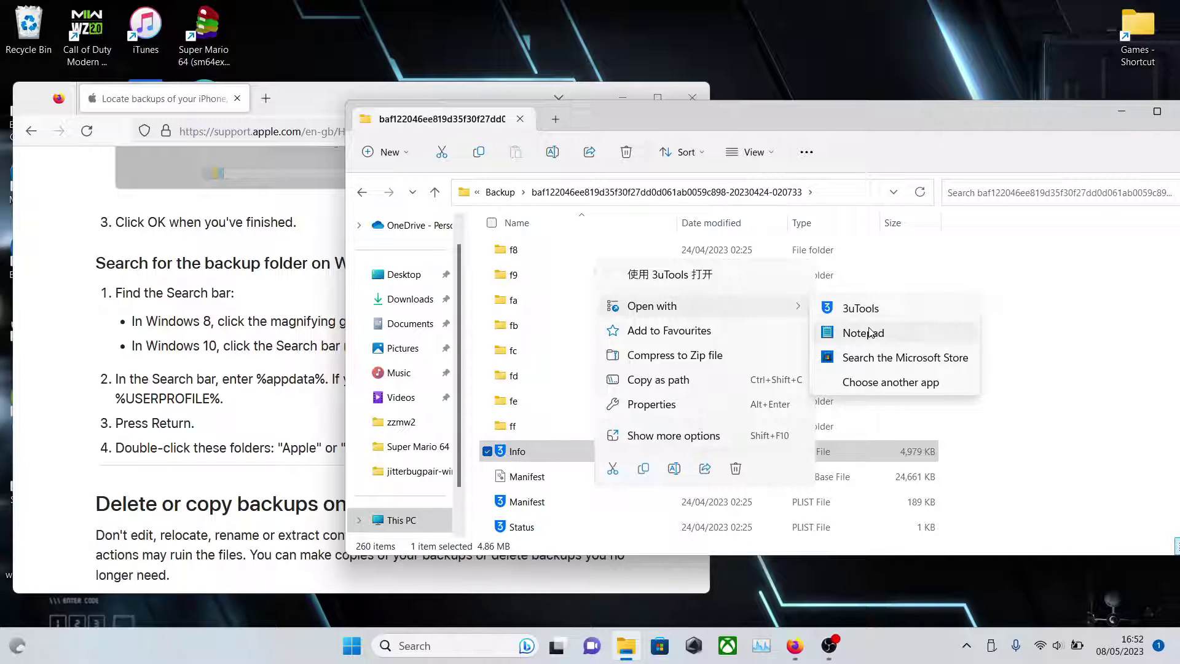
Open the Info file in Notepad, click into its text and show the Edit menu
click(888, 336)
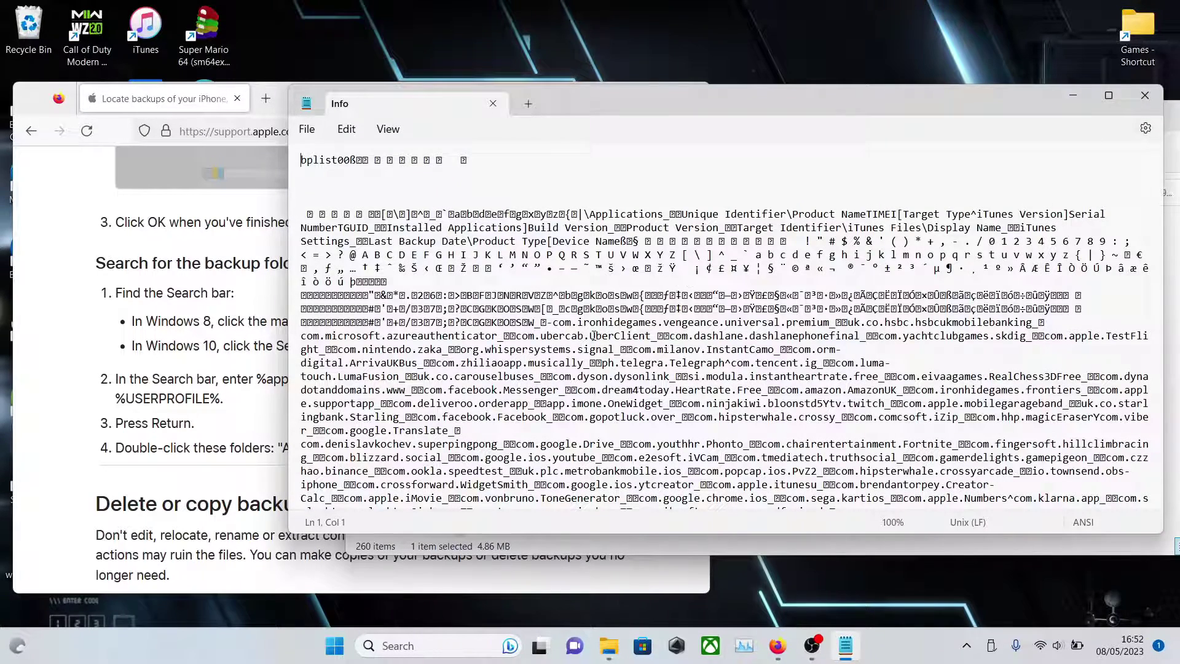
scroll(593, 336, down, 4)
scroll(594, 336, up, 5)
click(554, 226)
click(356, 131)
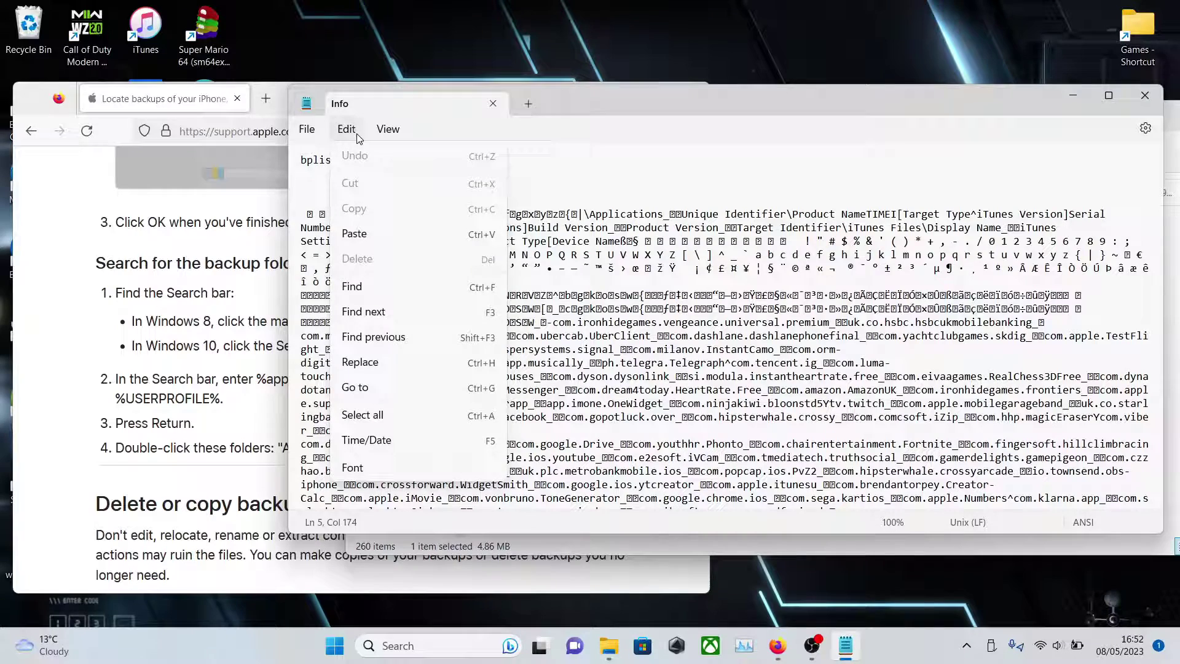
Search the Info file for 16.0, dismiss 'Cannot find', then search for 16 instead
click(357, 287)
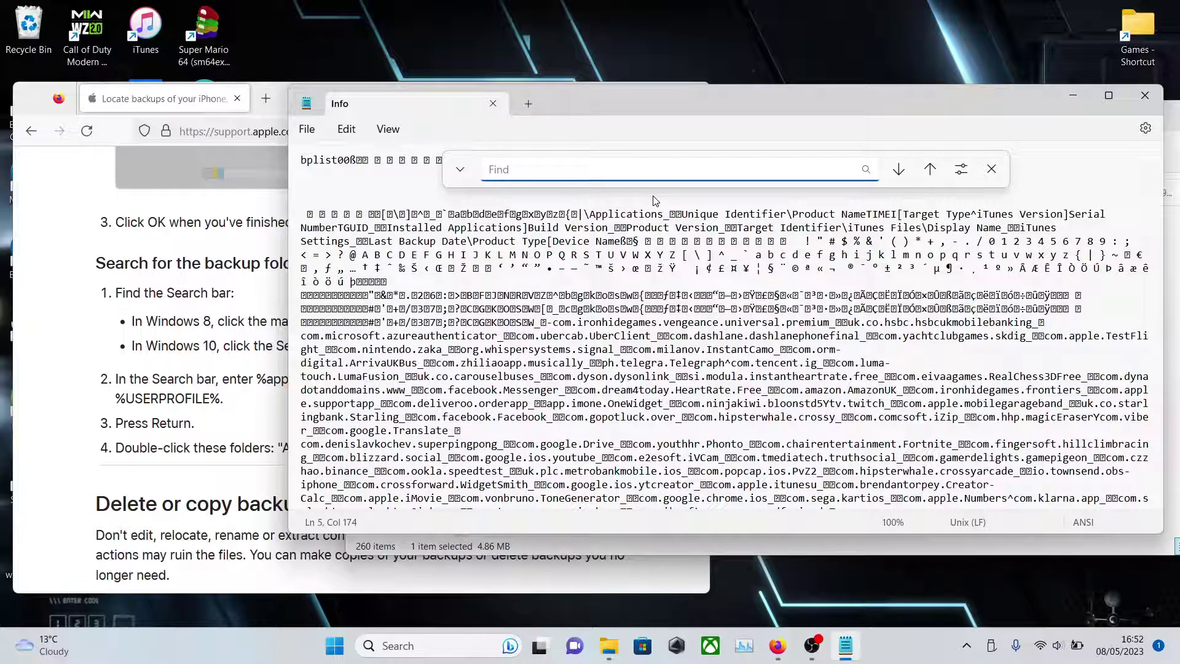
text(16.0)
key(Return)
click(781, 352)
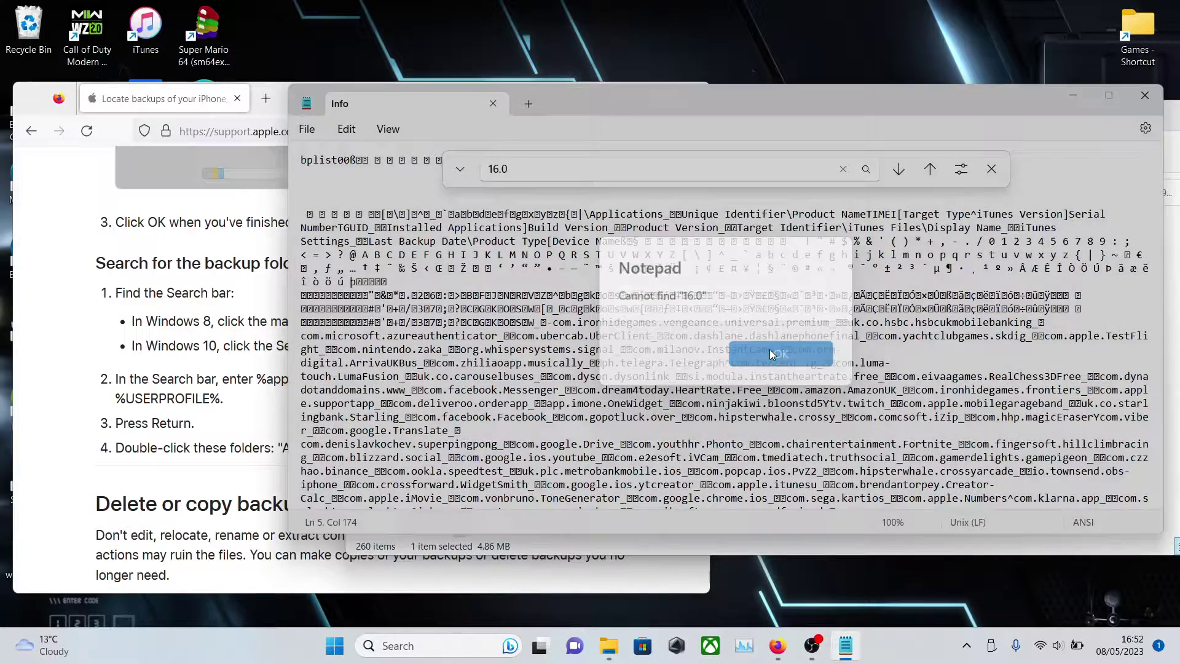
key(BackSpace)
key(BackSpace)
key(Return)
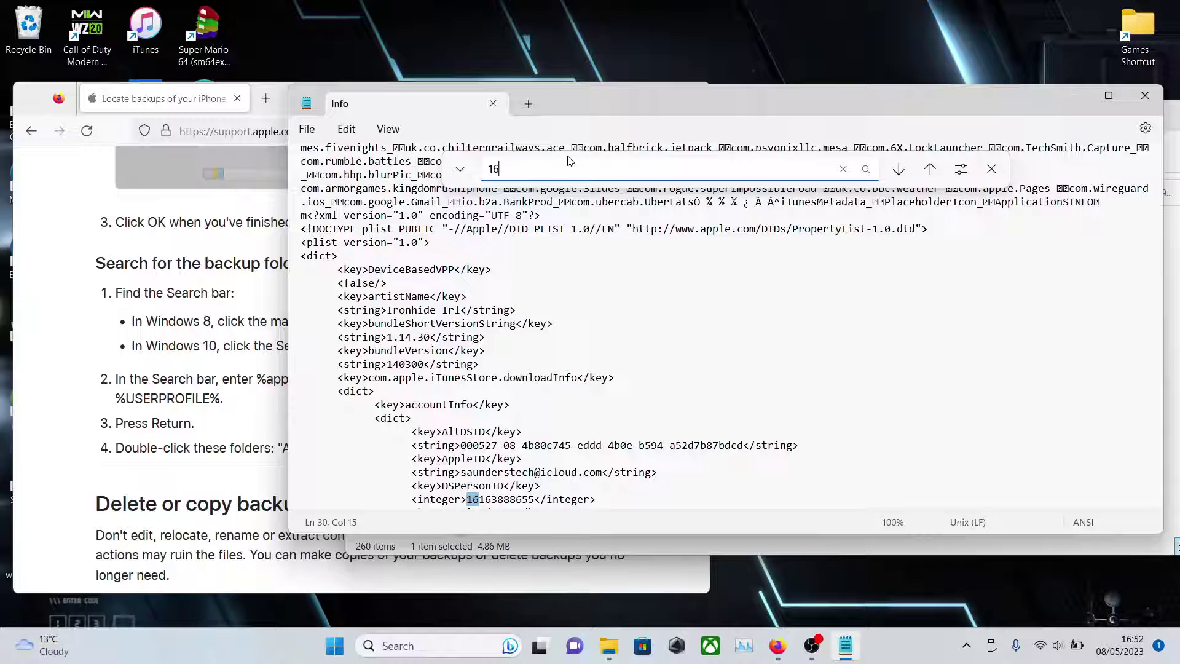
Step through the further matches of 16, then close the find bar
scroll(536, 334, down, 3)
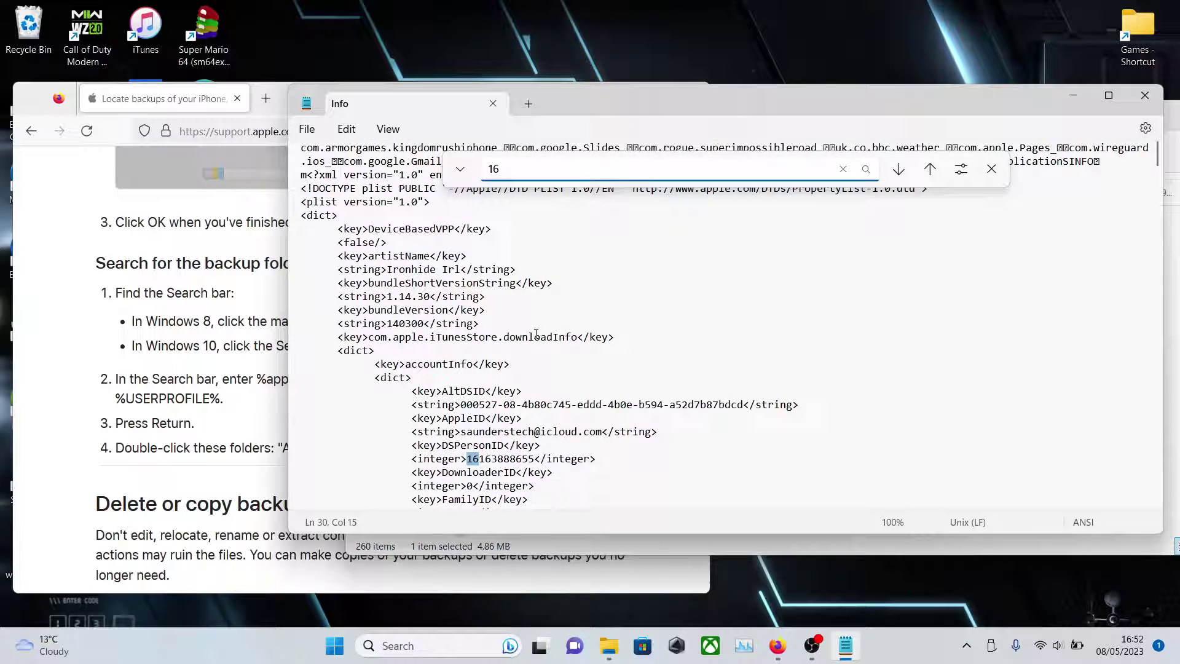
scroll(516, 350, down, 1)
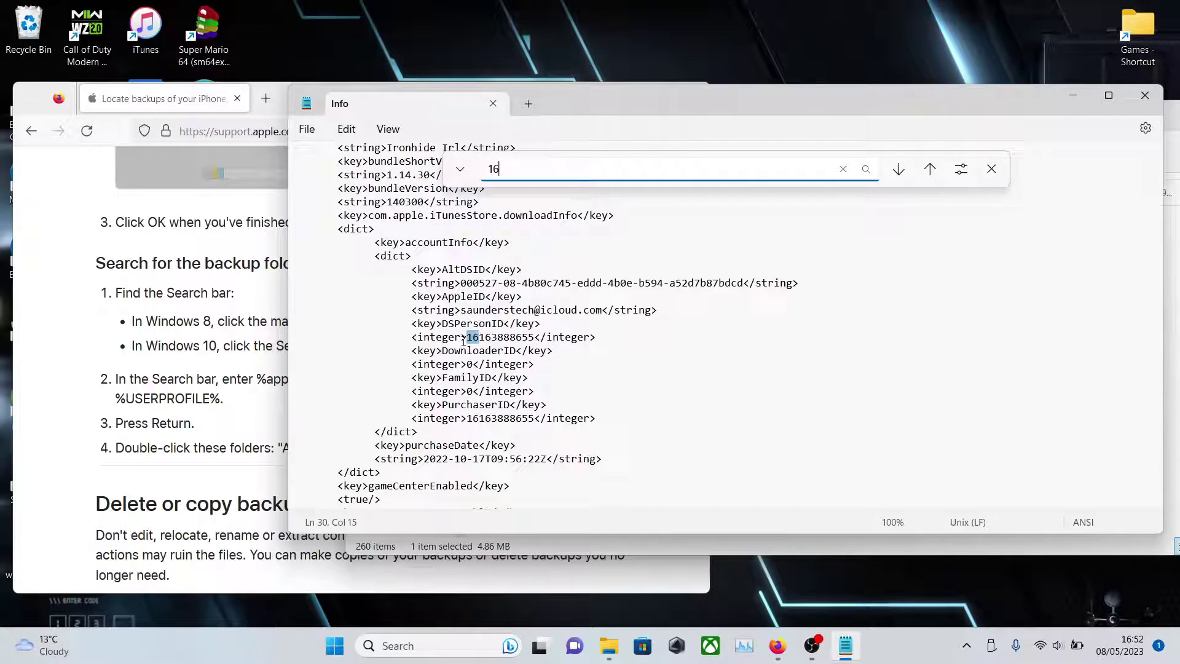
key(Return)
key(Return)
key(Return)
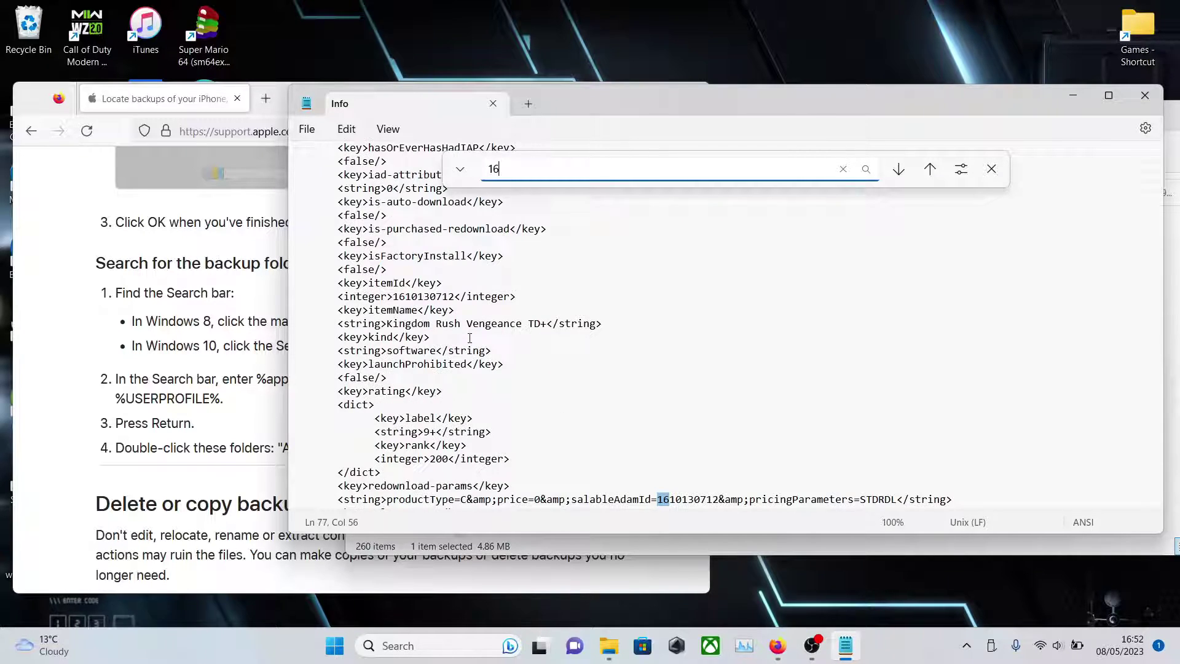
key(Return)
key(Return)
key(Return)
key(Return)
key(Return)
key(Return)
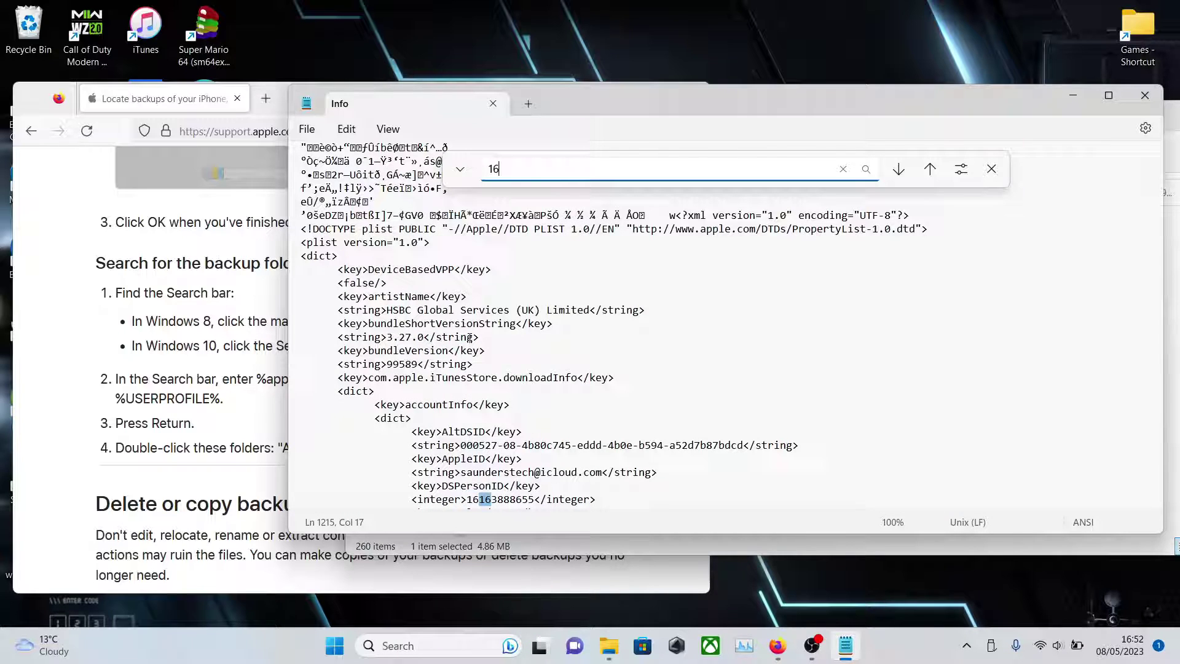
key(Return)
key(Return)
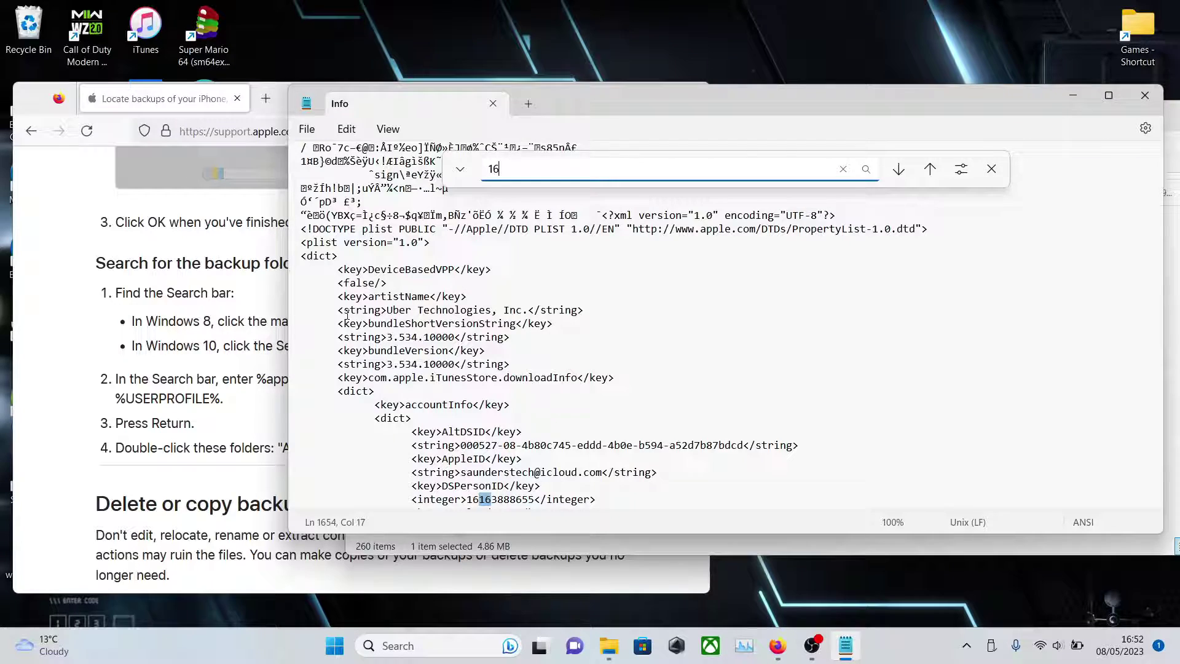
scroll(410, 310, down, 12)
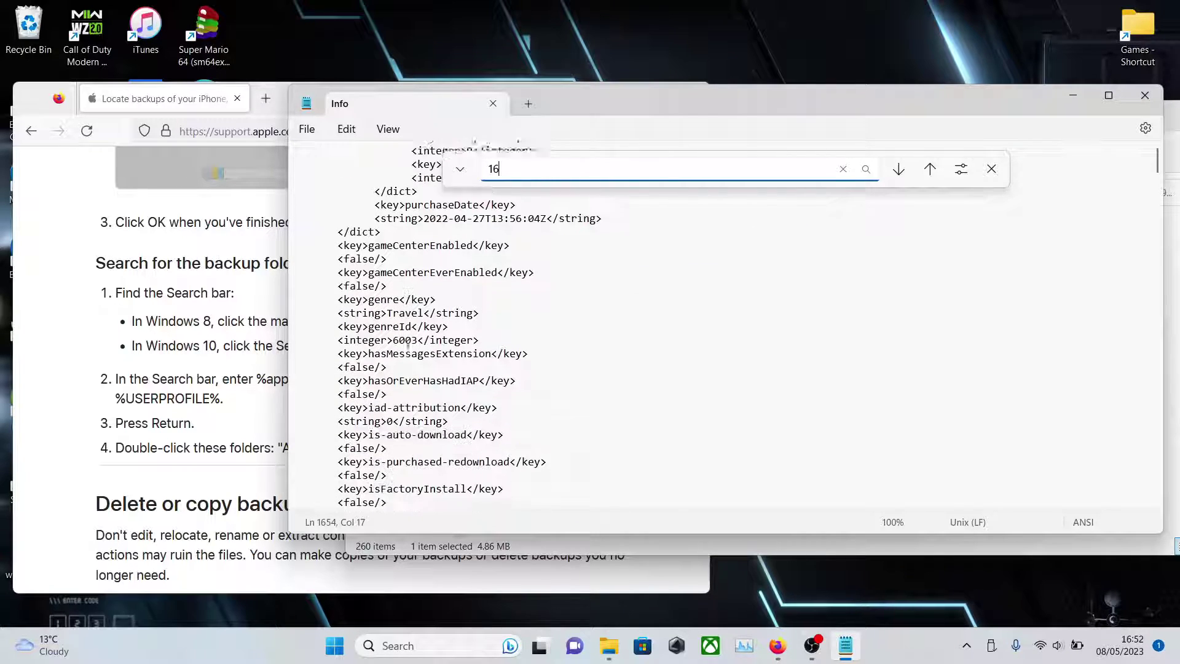
click(989, 172)
Close Notepad, go up to the Backup folder and open the latest backup folder
click(1145, 95)
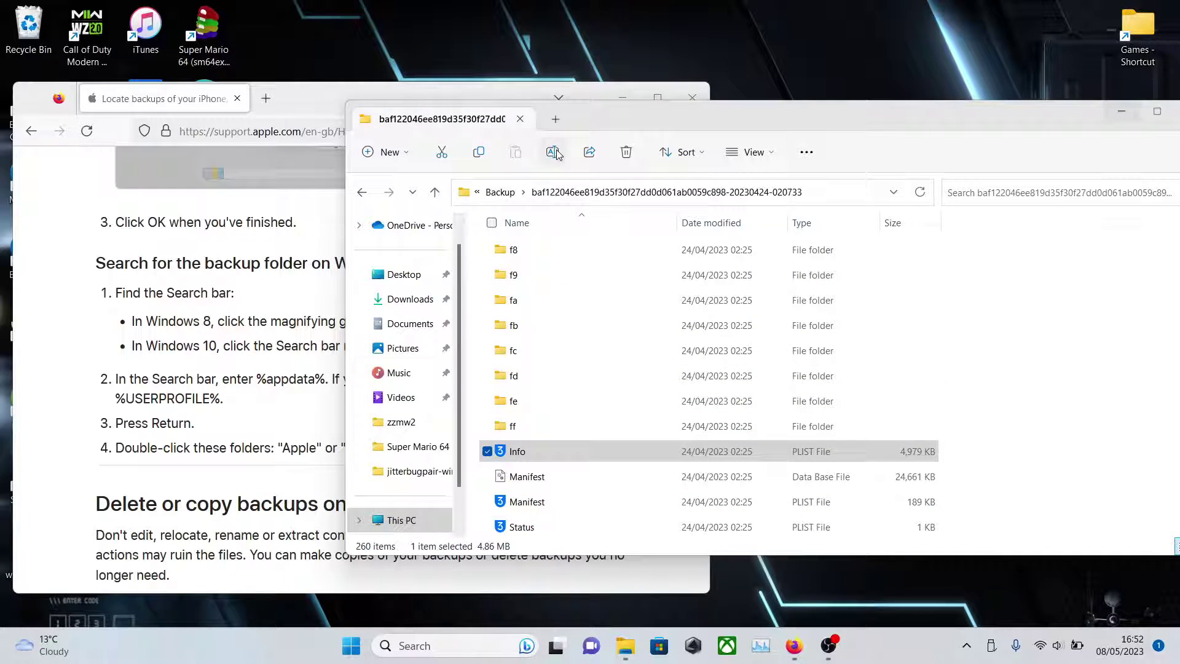
click(499, 192)
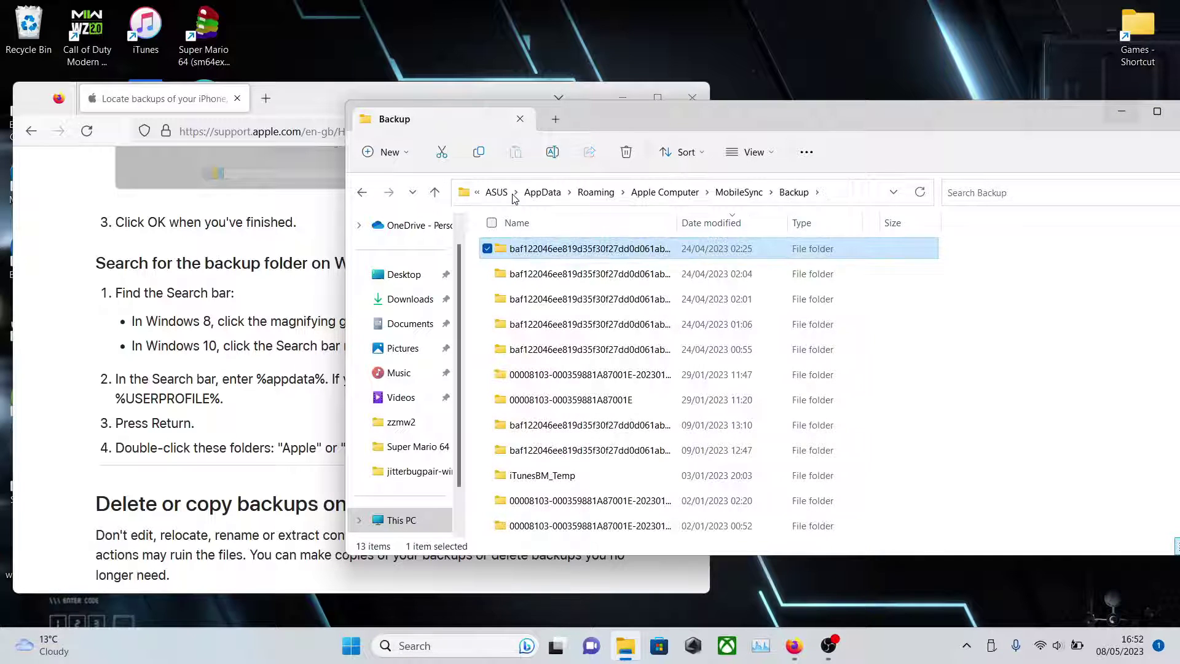
click(596, 275)
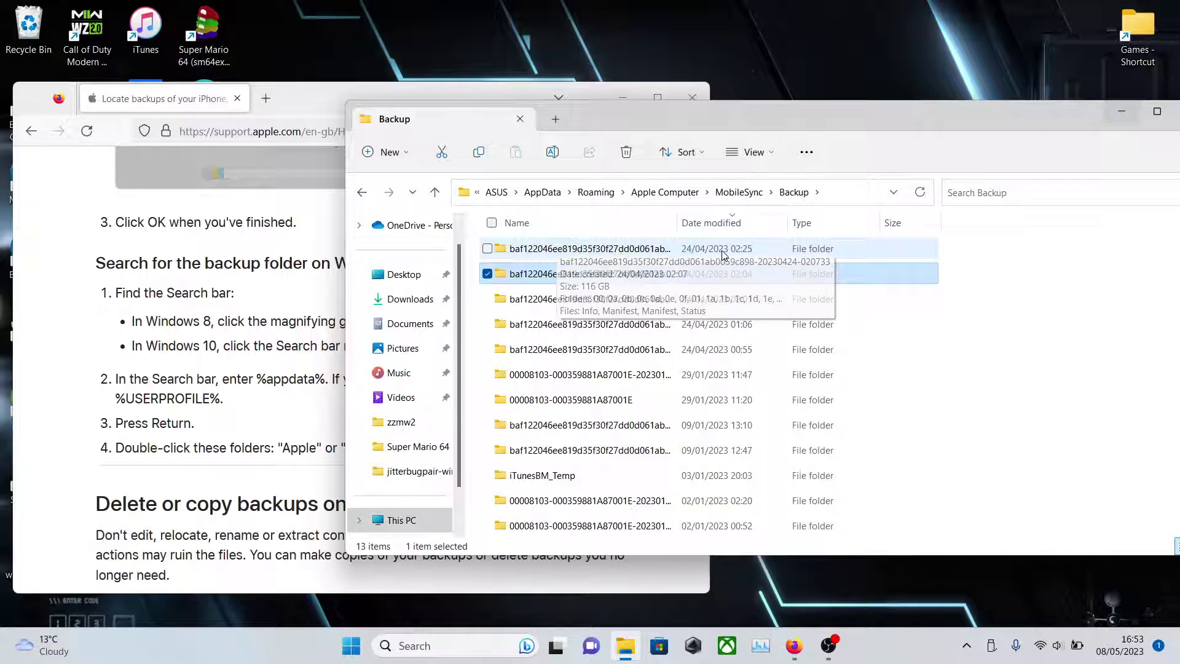
double_click(627, 257)
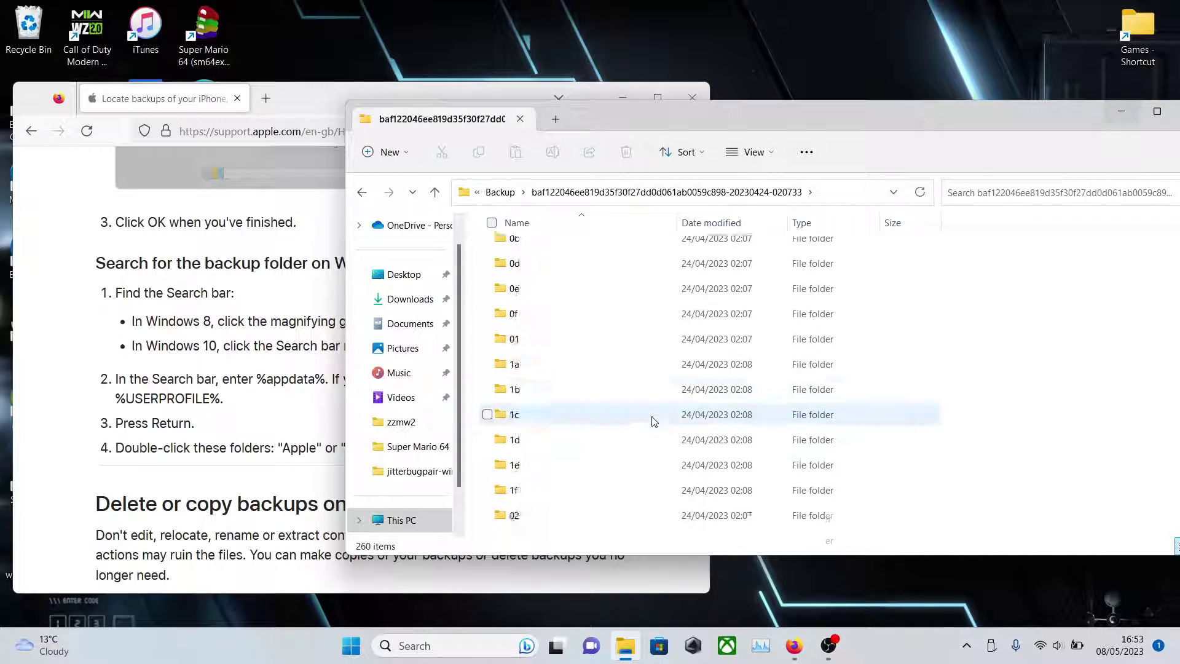
Look inside the 6a subfolder, then return to the Backup listing of 13 backups
scroll(654, 422, down, 12)
scroll(653, 421, up, 9)
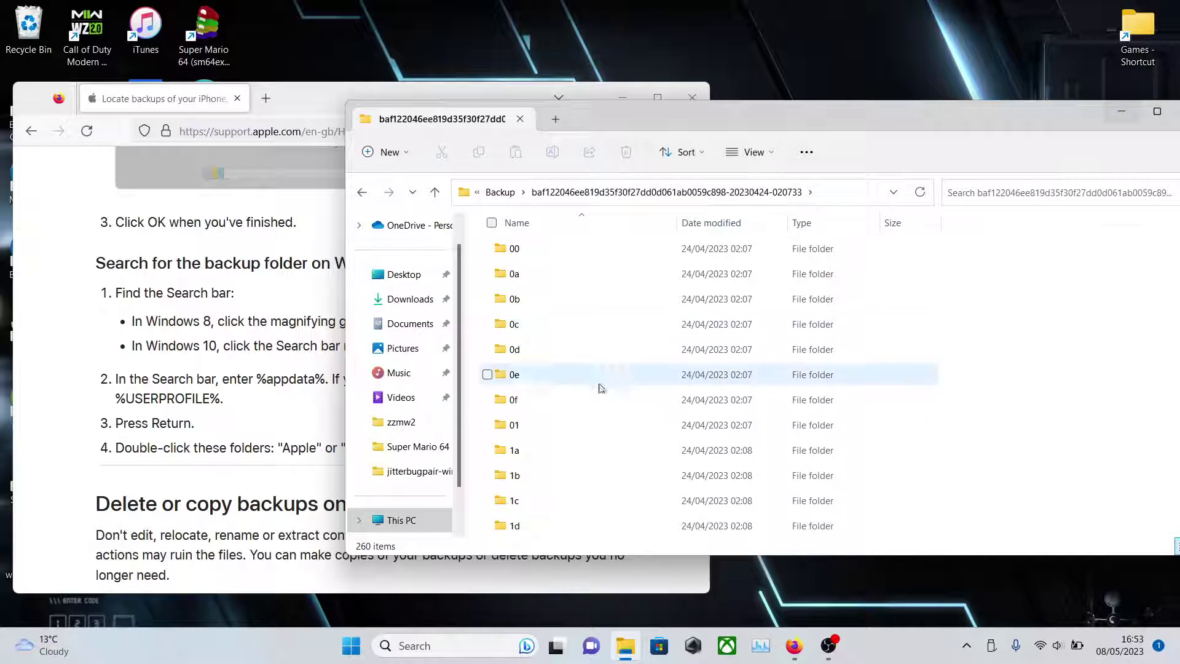
scroll(601, 388, down, 13)
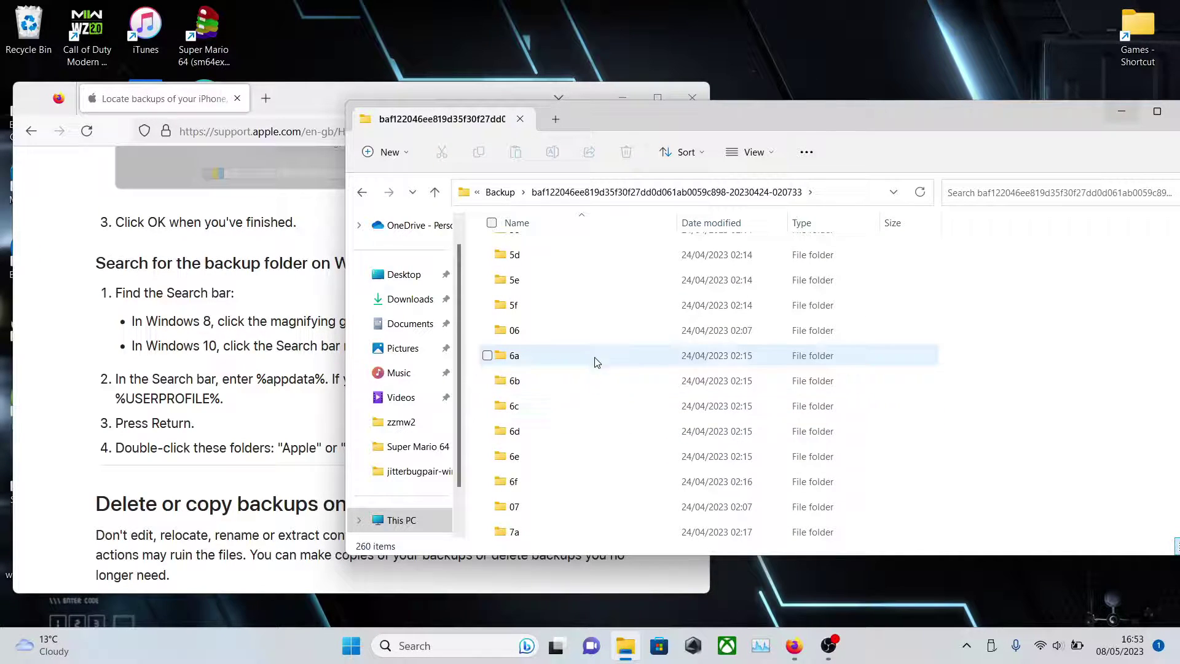
double_click(595, 356)
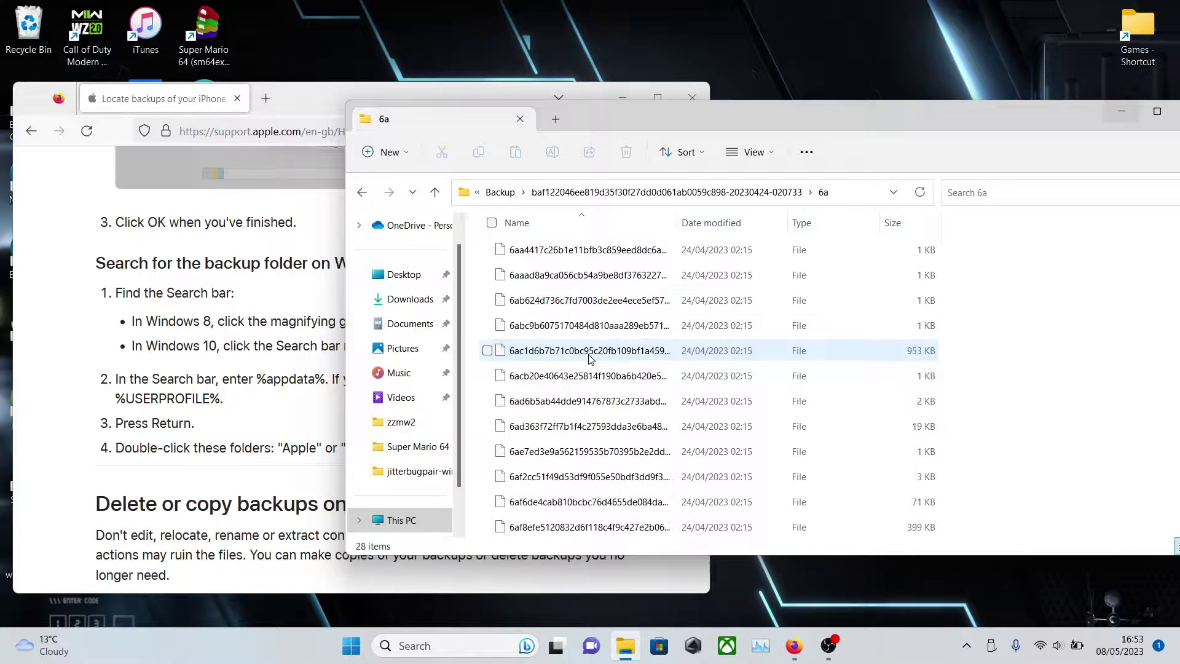
scroll(592, 360, up, 5)
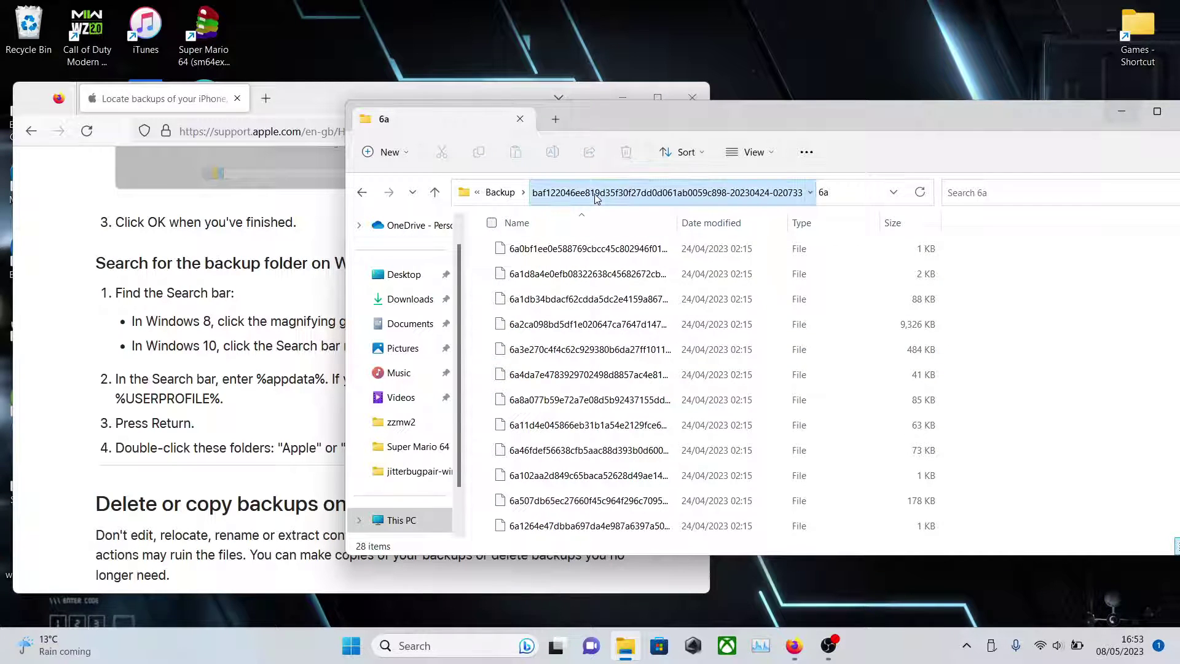
click(667, 192)
scroll(612, 367, down, 4)
scroll(612, 367, down, 2)
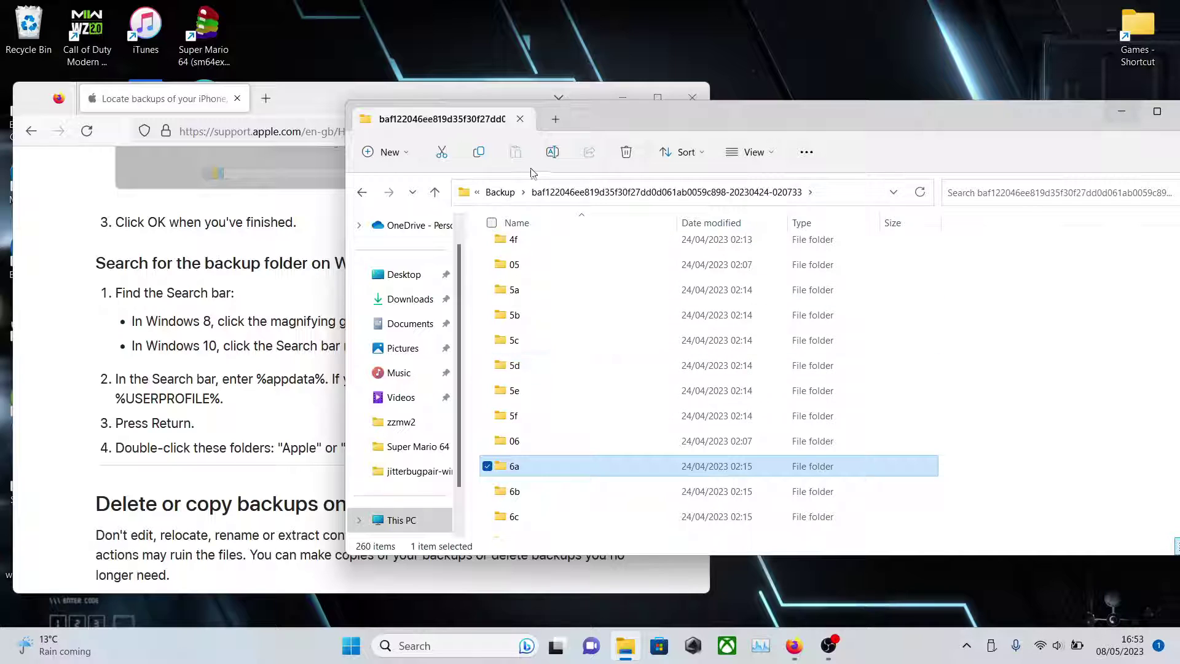
click(499, 191)
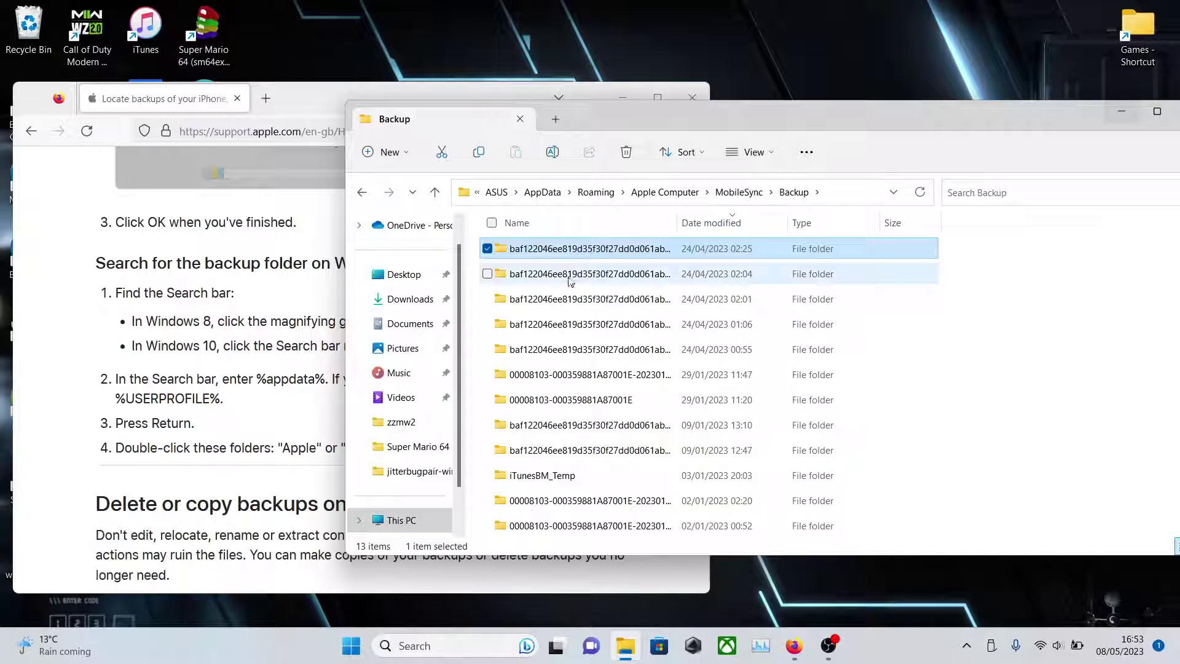
right_click(568, 249)
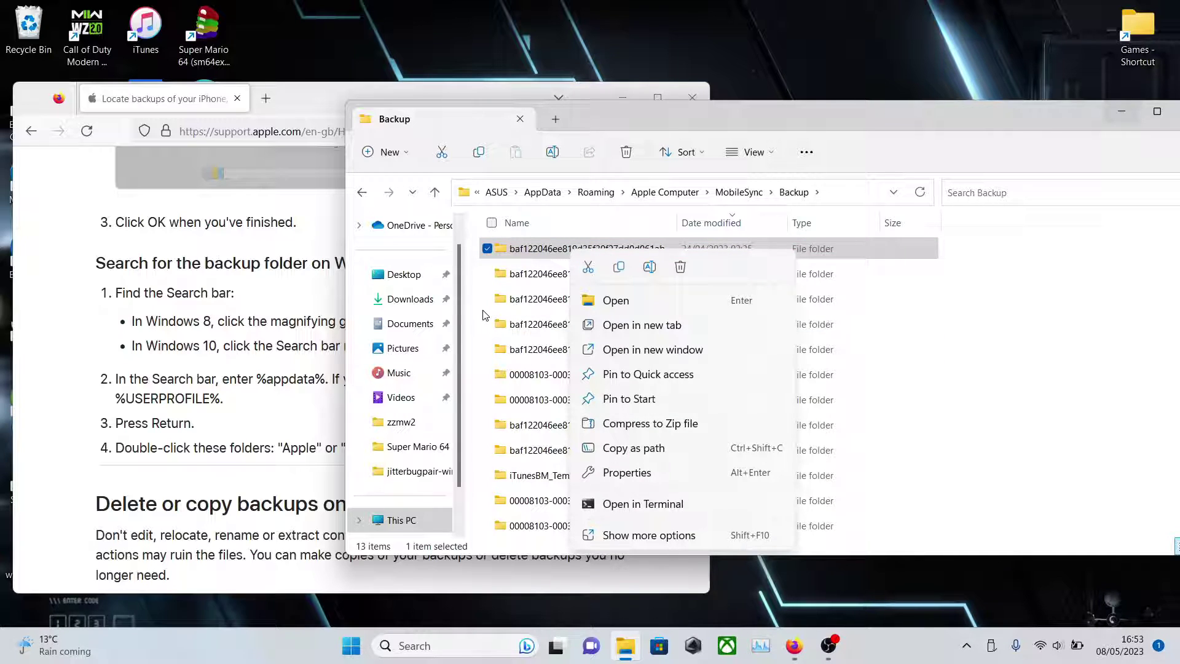
click(739, 192)
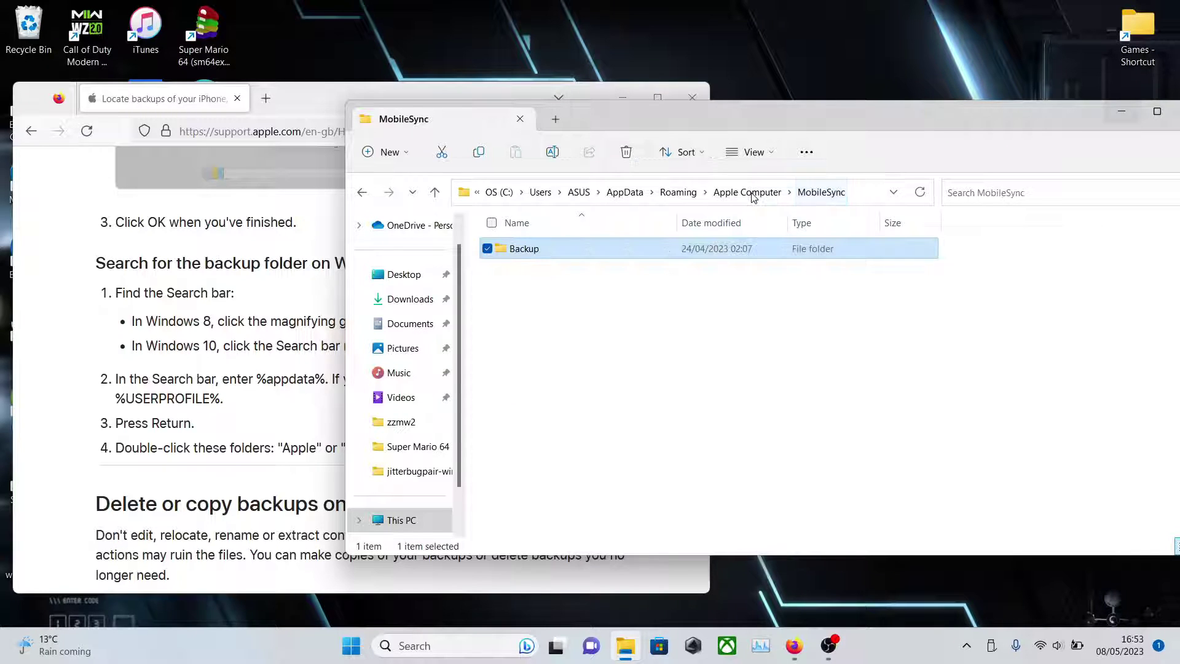
right_click(608, 245)
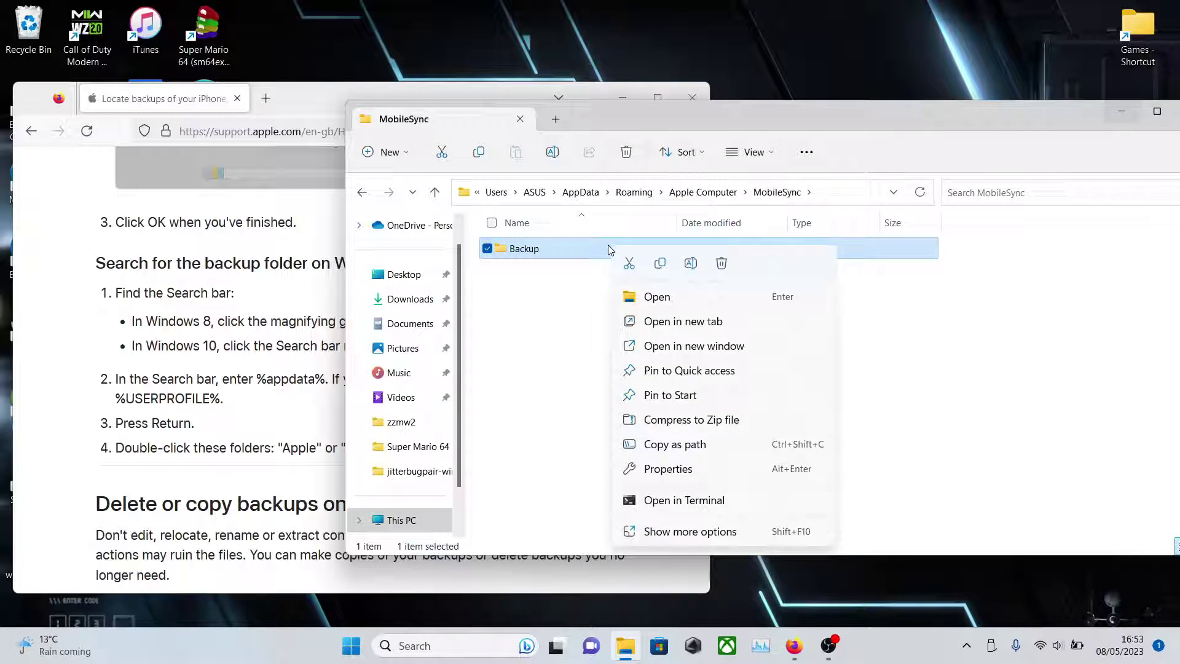
click(658, 468)
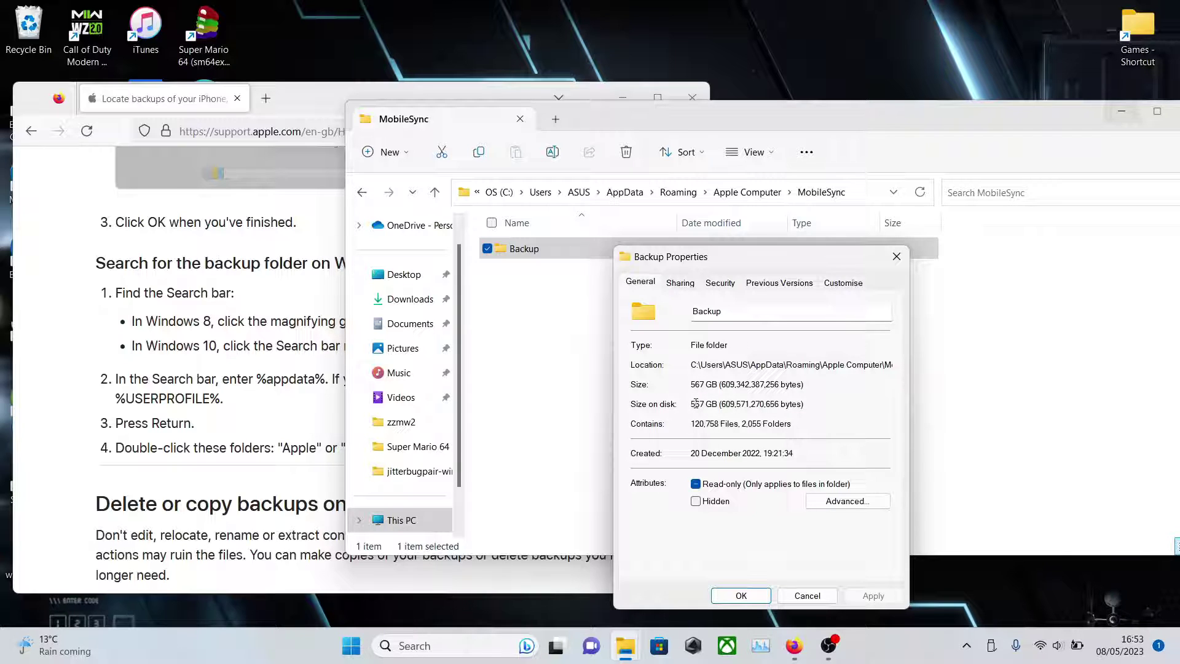
click(741, 595)
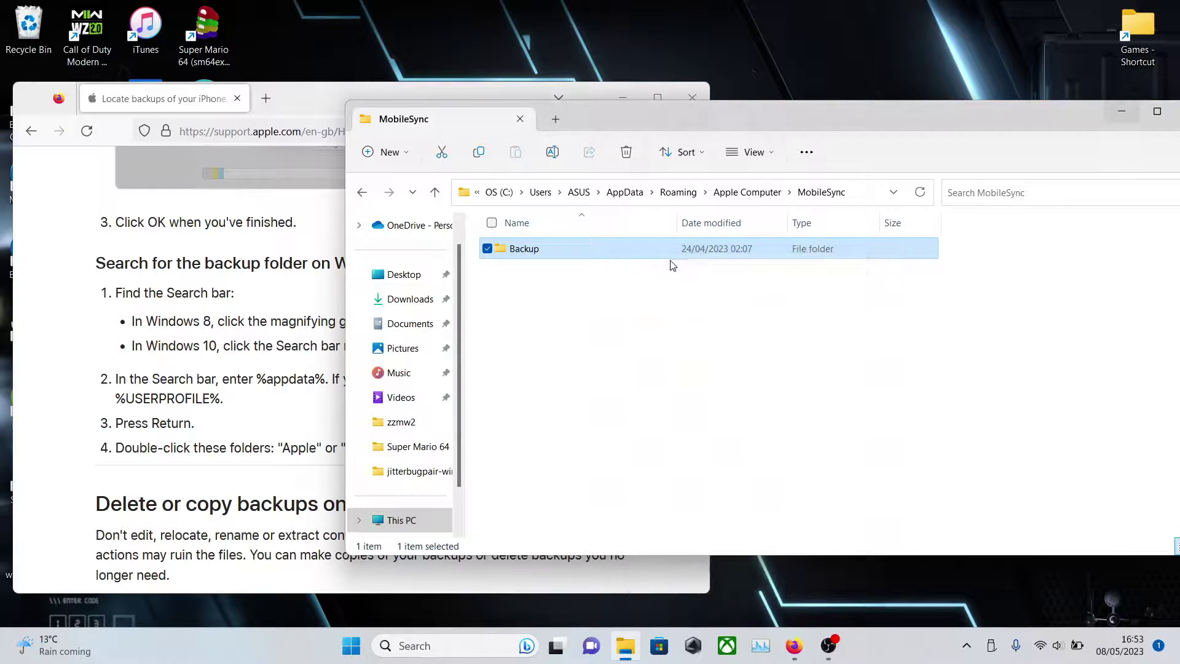
double_click(667, 252)
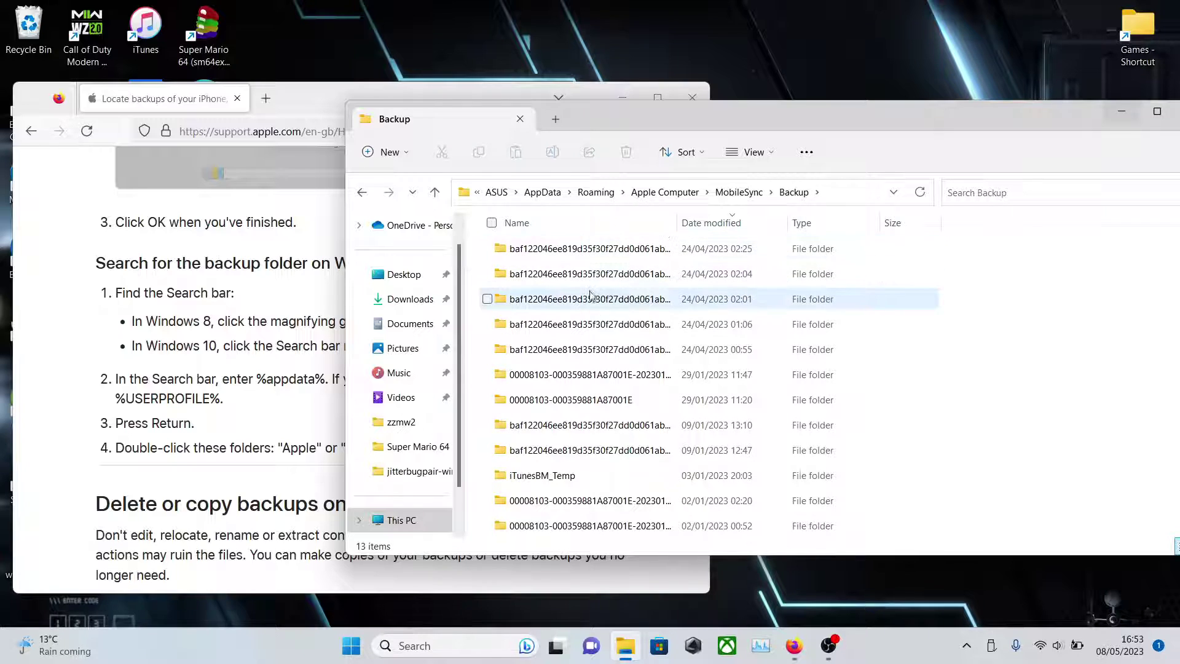